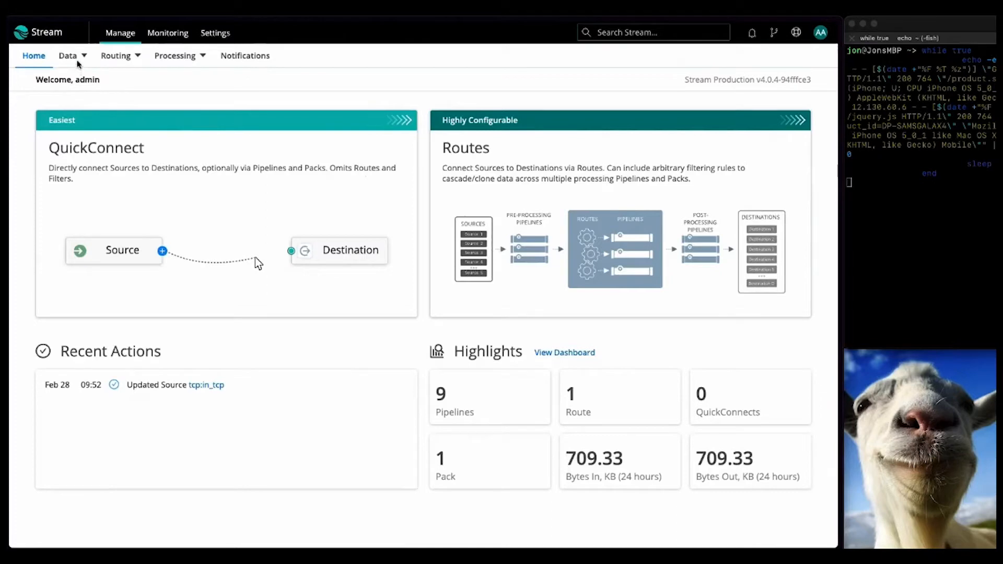
# Step: Start a live data capture on the in_tcp TCP source listening on port 10060
pyautogui.moveTo(82, 56)
pyautogui.click(83, 82)
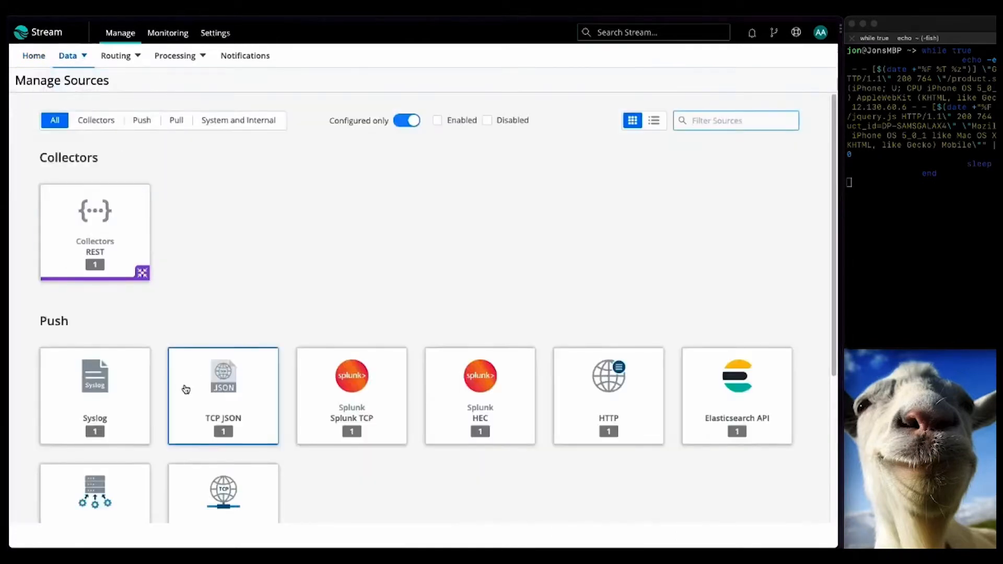
pyautogui.scroll(-2, 207, 495)
pyautogui.click(203, 429)
pyautogui.click(727, 175)
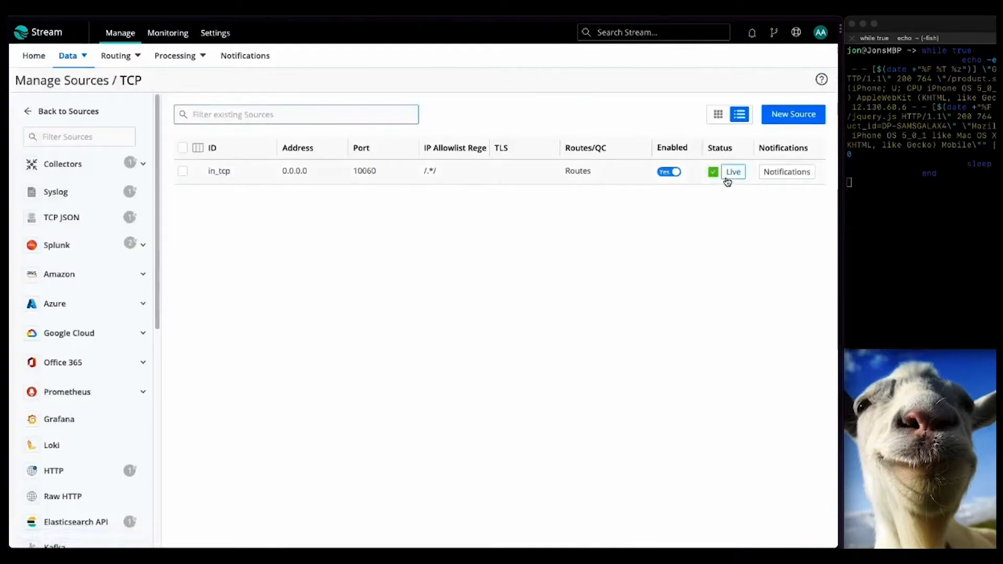
# Step: Stop the capture, select event 1's two _raw log lines, and close the Live Data window
pyautogui.click(761, 138)
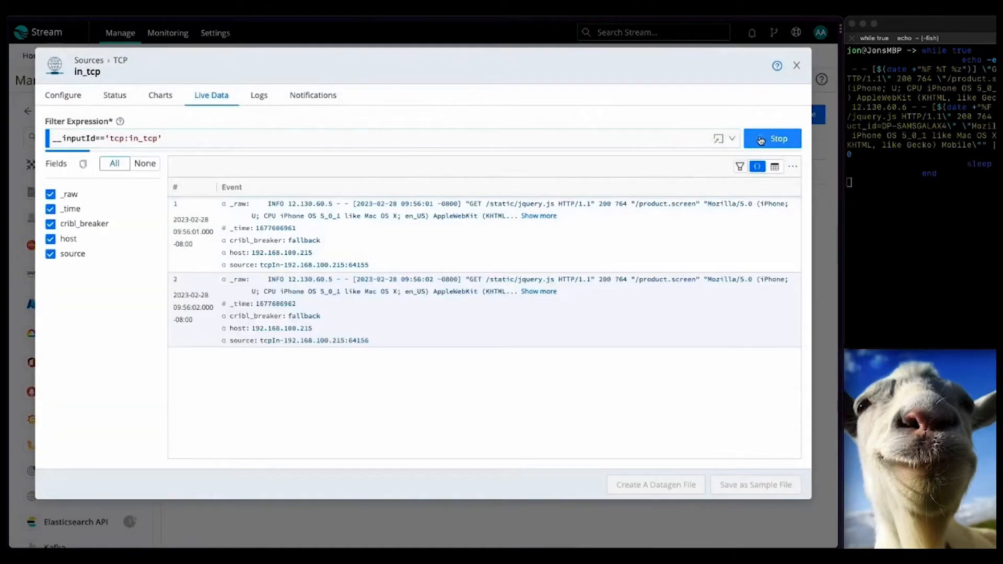
pyautogui.click(543, 218)
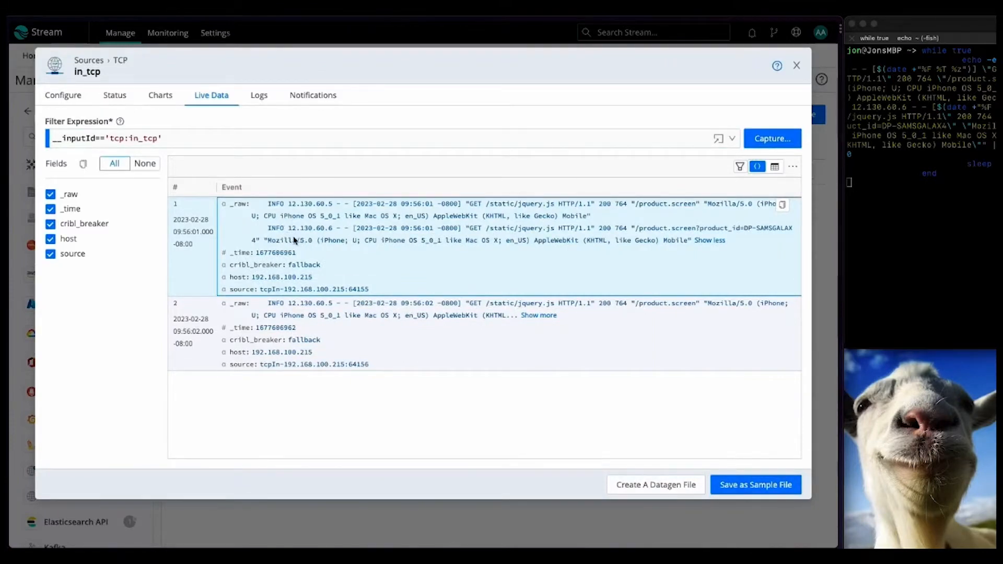
pyautogui.click(691, 241)
pyautogui.moveTo(691, 241); pyautogui.dragTo(253, 208)
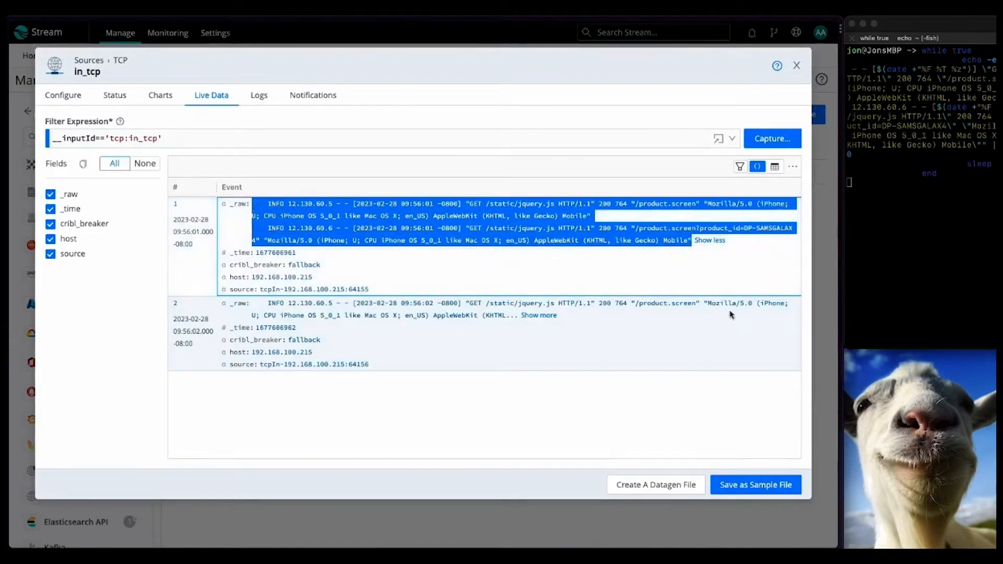
pyautogui.click(798, 70)
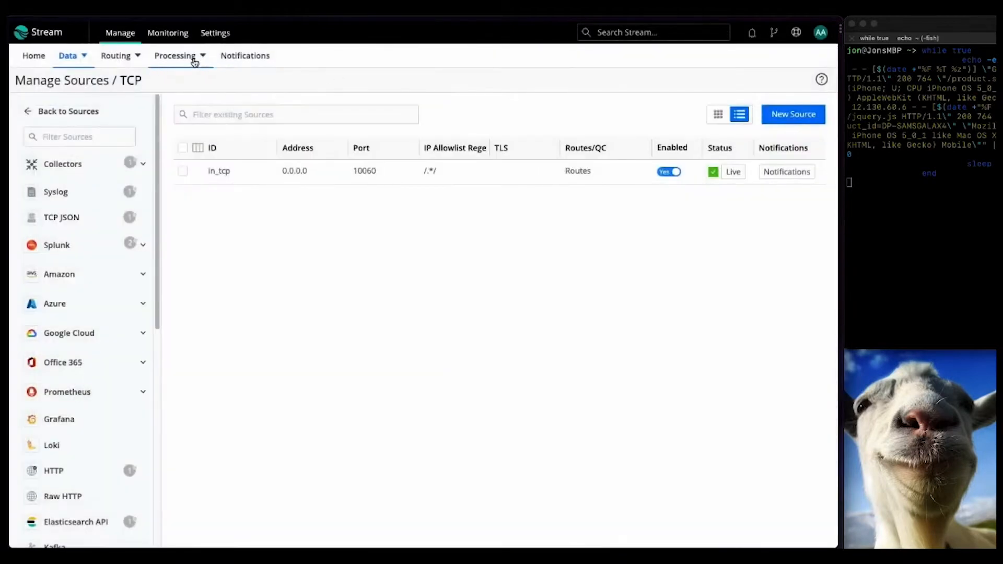
# Step: Open the AWS Ruleset from Processing > Knowledge > Event Breaker Rules
pyautogui.moveTo(193, 60)
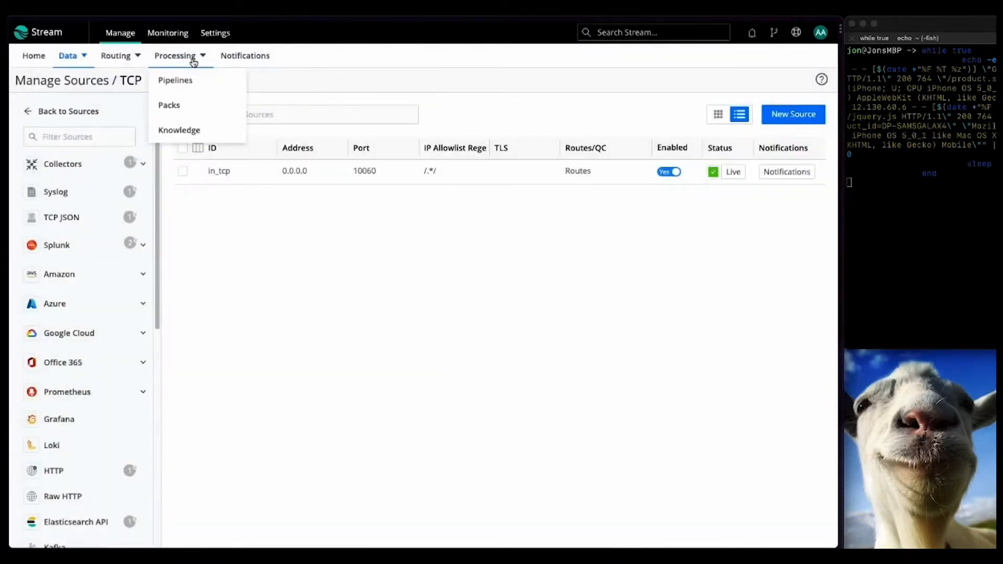
pyautogui.click(188, 129)
pyautogui.click(94, 138)
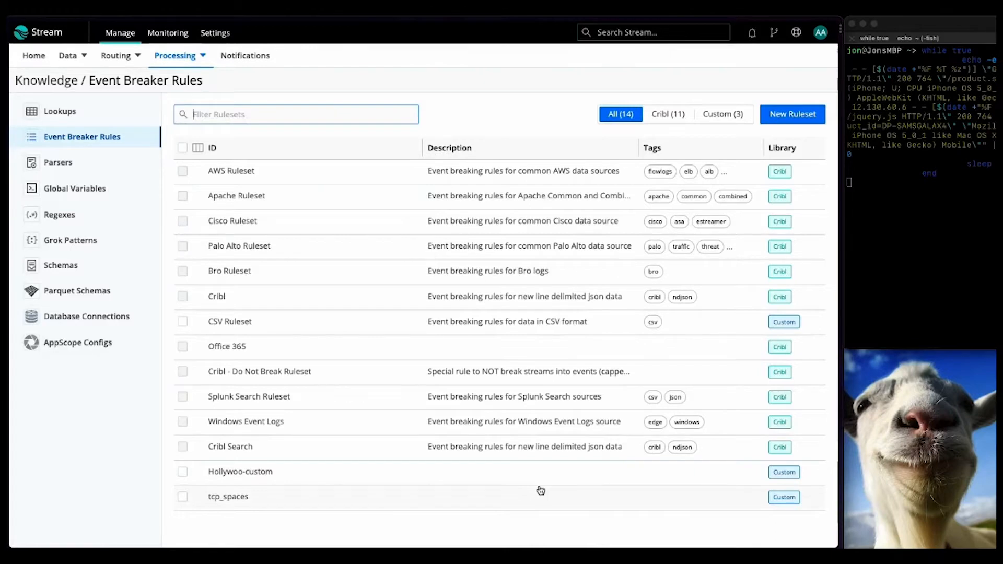
pyautogui.click(474, 171)
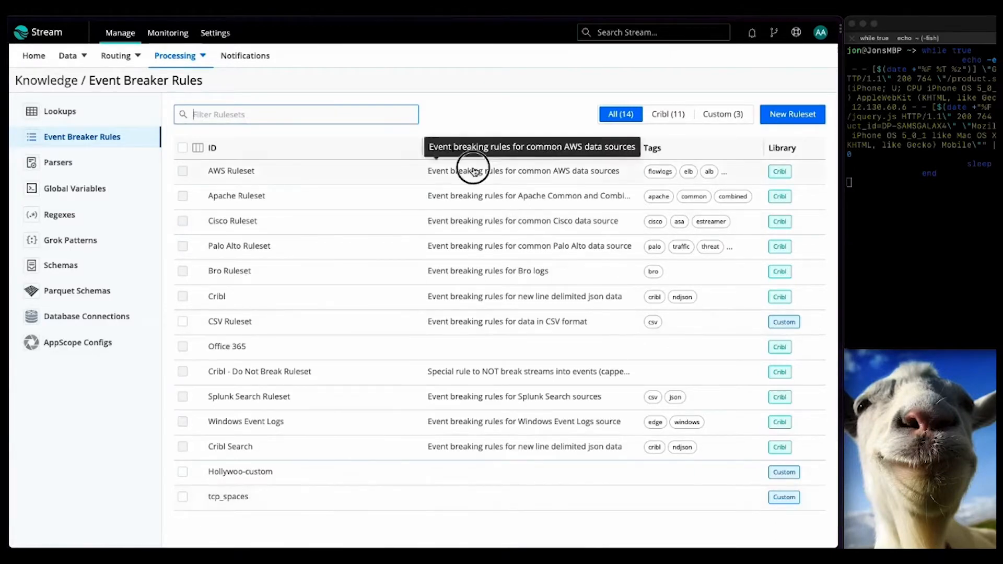
pyautogui.moveTo(455, 230)
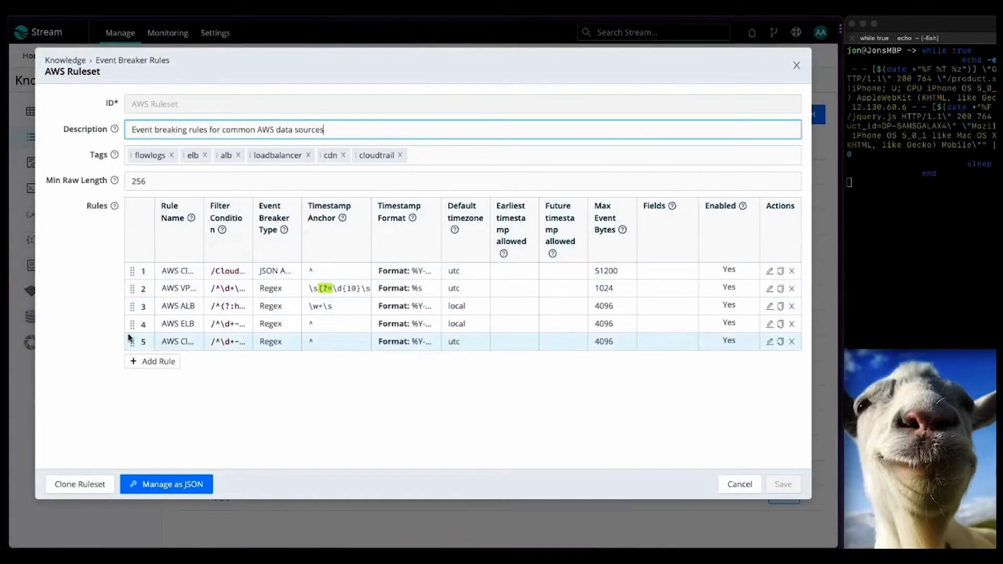
# Step: Drag the fifth AWS rule above AWS ELB, then cancel and discard the unsaved change
pyautogui.moveTo(132, 341); pyautogui.dragTo(130, 326)
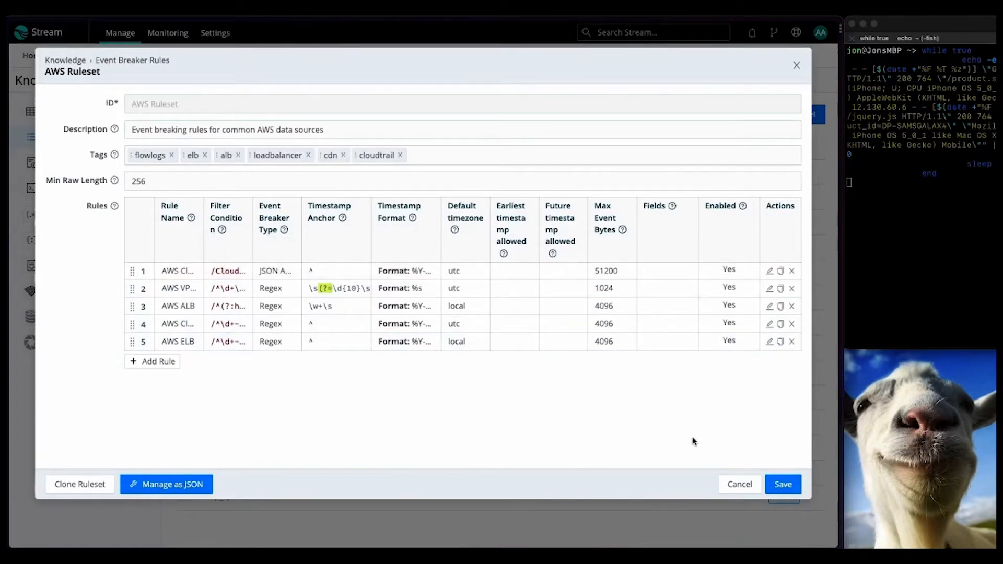
pyautogui.click(739, 485)
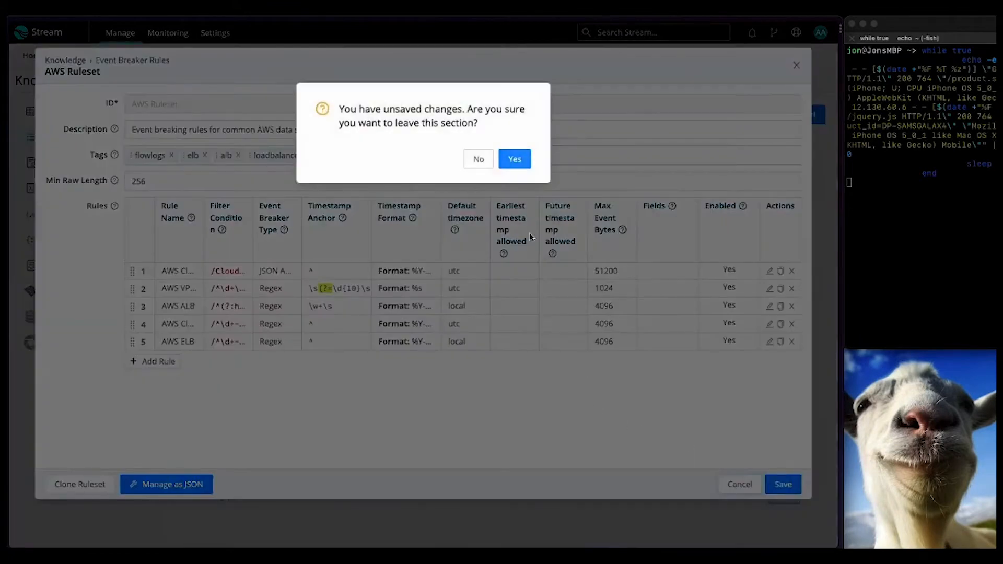
pyautogui.click(513, 166)
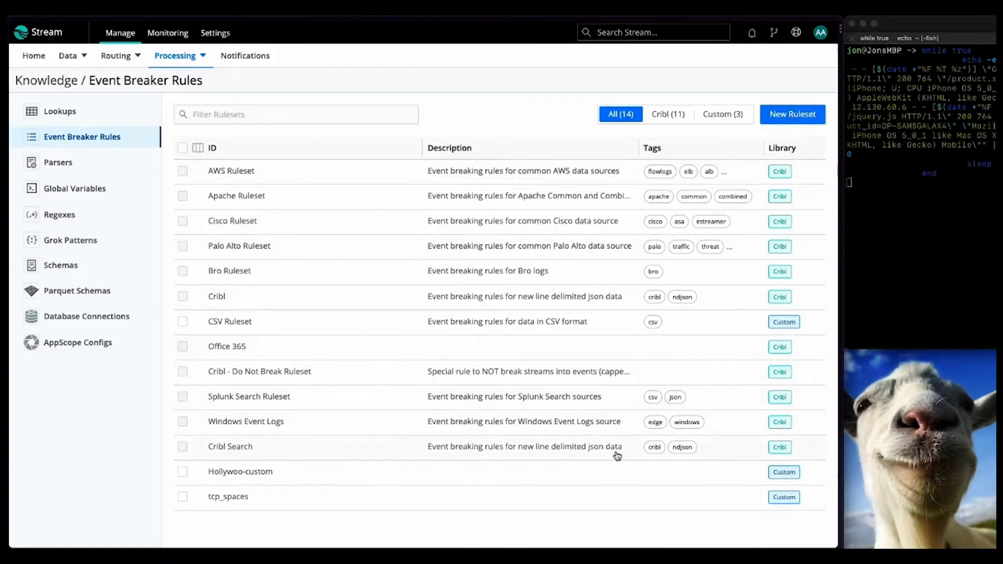
# Step: Paste the two captured log lines into Hollywoo-custom's Commonlog-timestamp rule and verify two timestamped output events
pyautogui.click(603, 471)
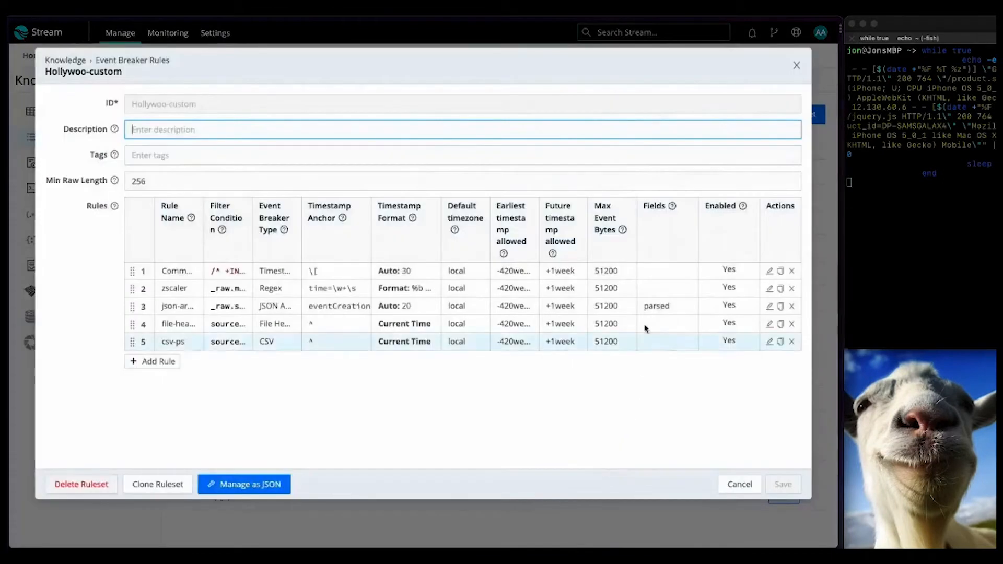
pyautogui.click(629, 278)
pyautogui.click(375, 225)
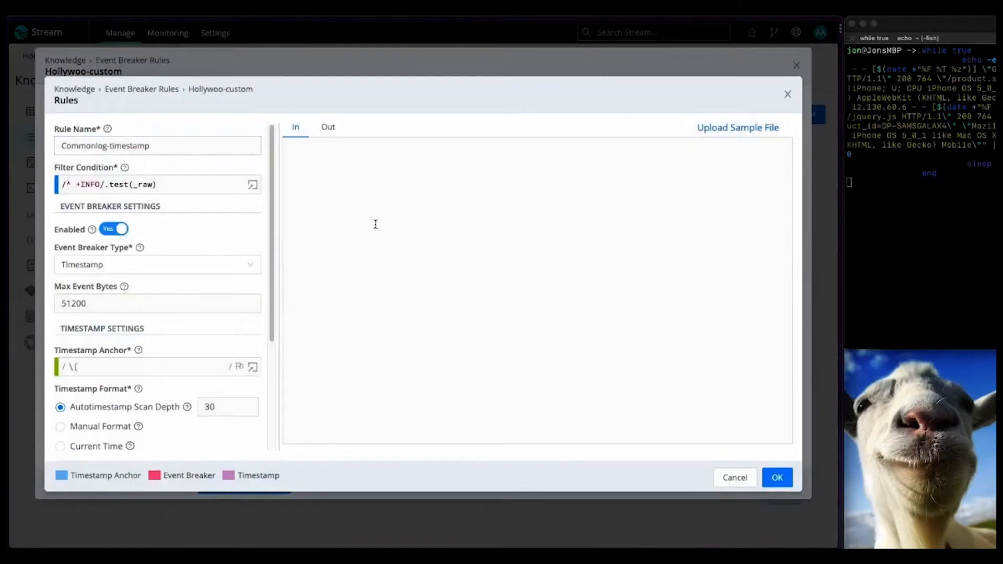
pyautogui.press('super+v')
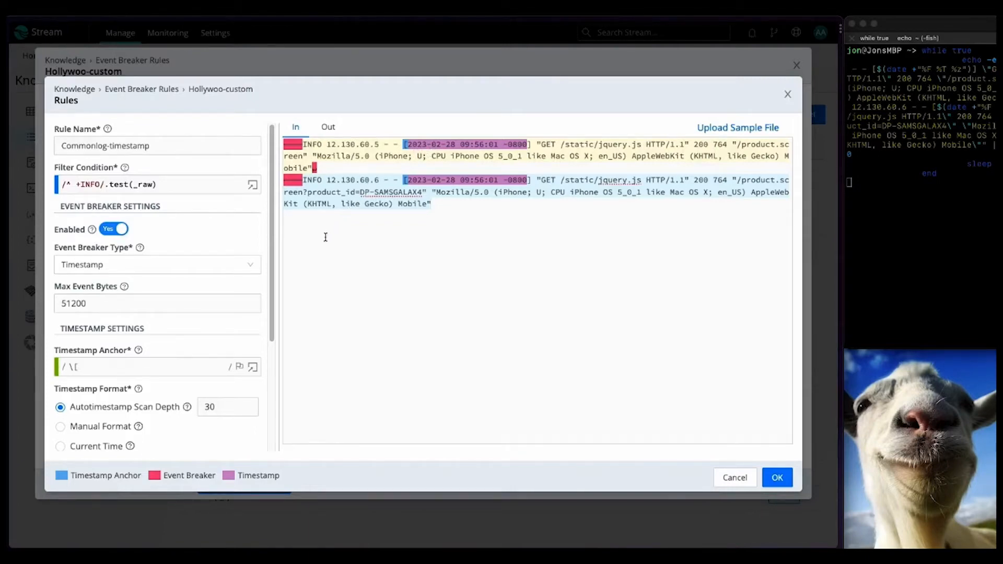
pyautogui.click(324, 130)
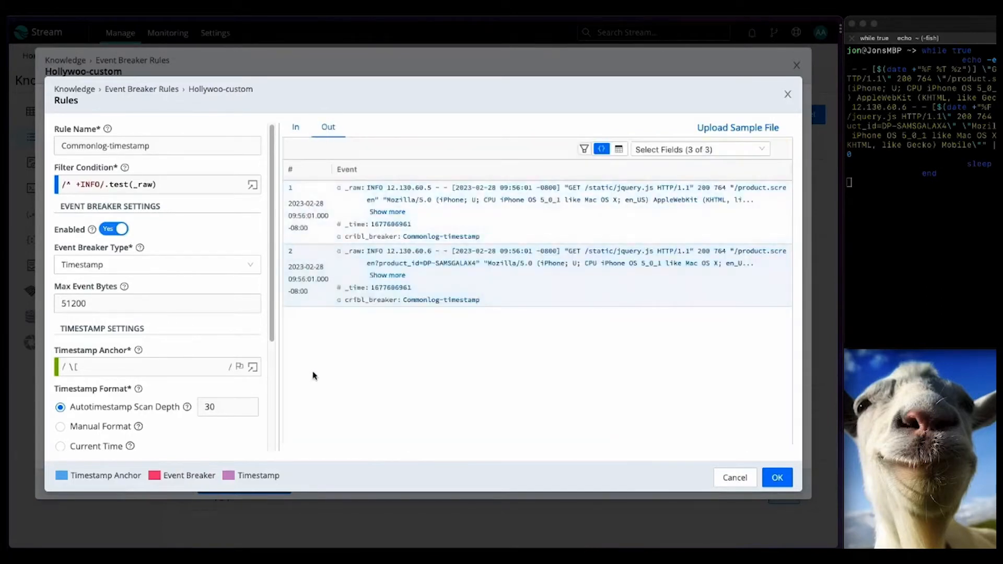
pyautogui.click(390, 213)
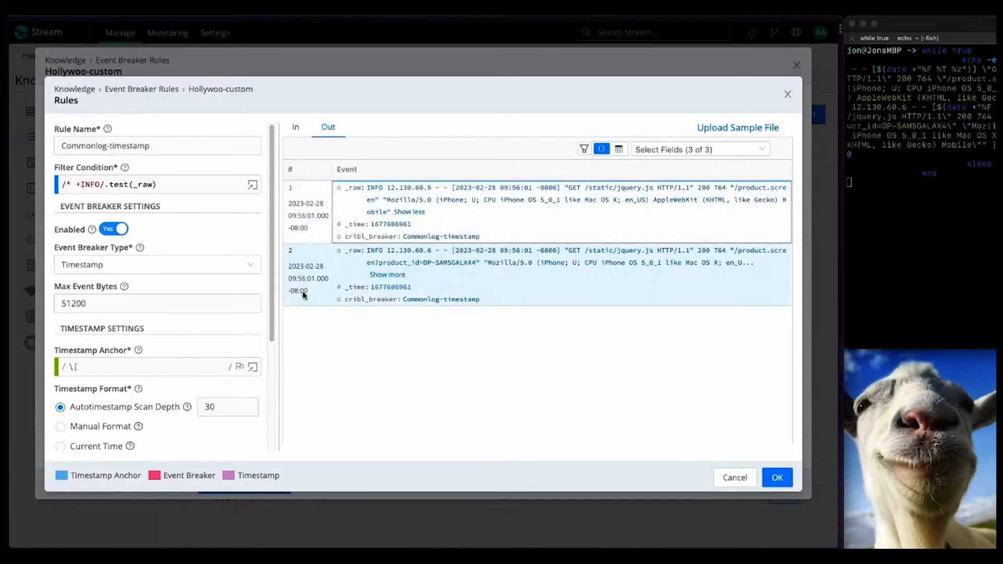
pyautogui.click(736, 478)
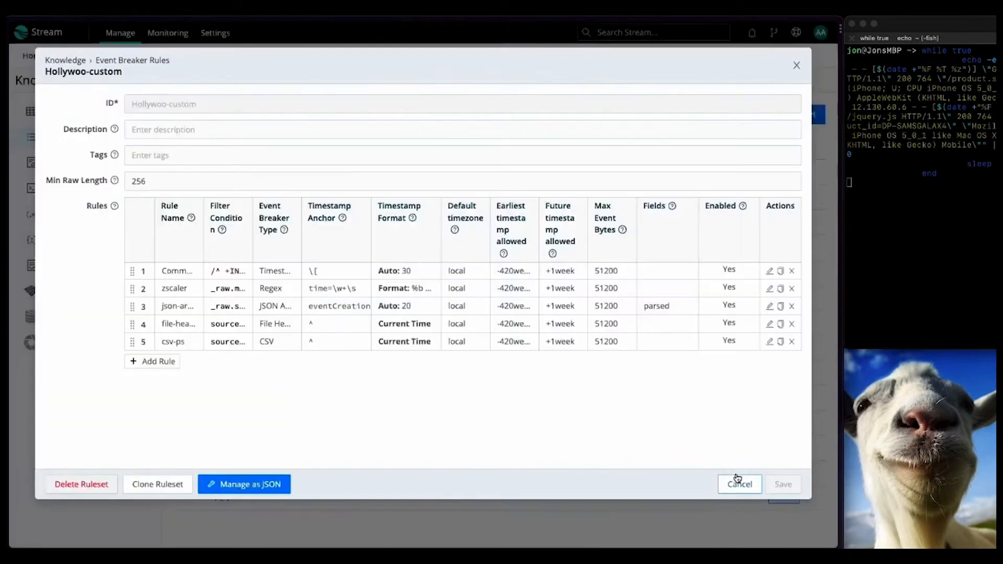
pyautogui.click(364, 295)
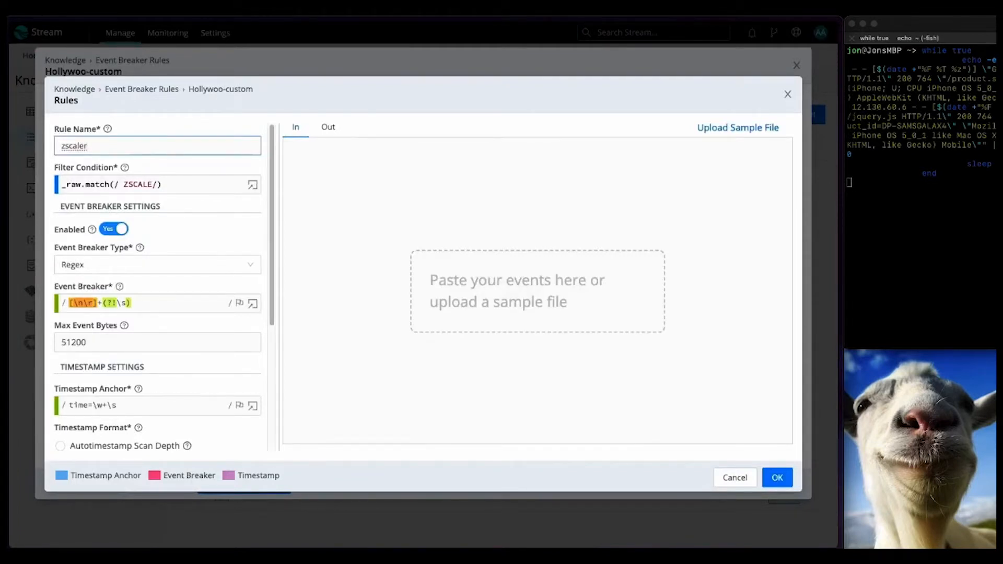
pyautogui.press('super+Tab')
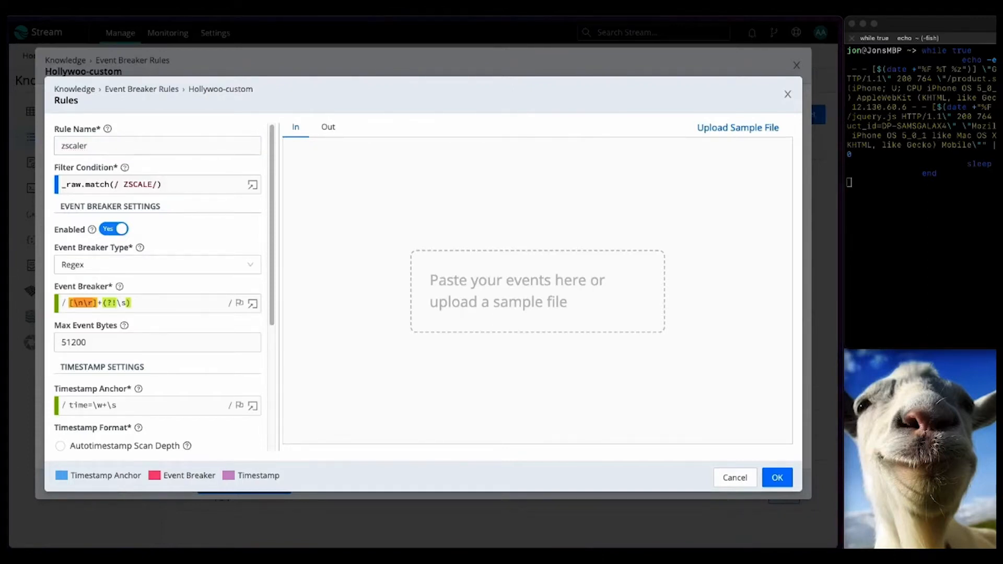
pyautogui.click(630, 228)
pyautogui.hotkey('ctrl', 'v')
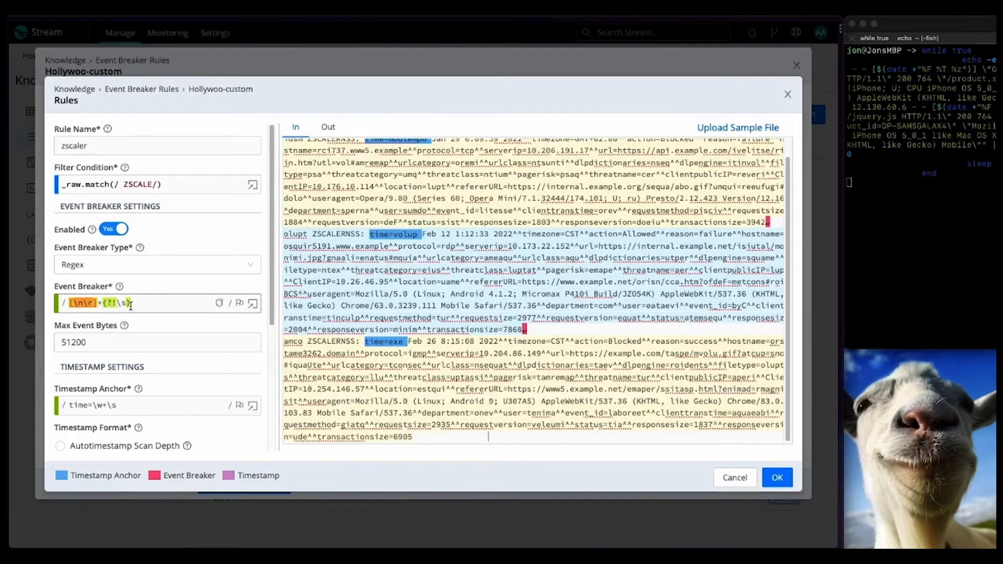
pyautogui.moveTo(134, 304); pyautogui.dragTo(104, 304)
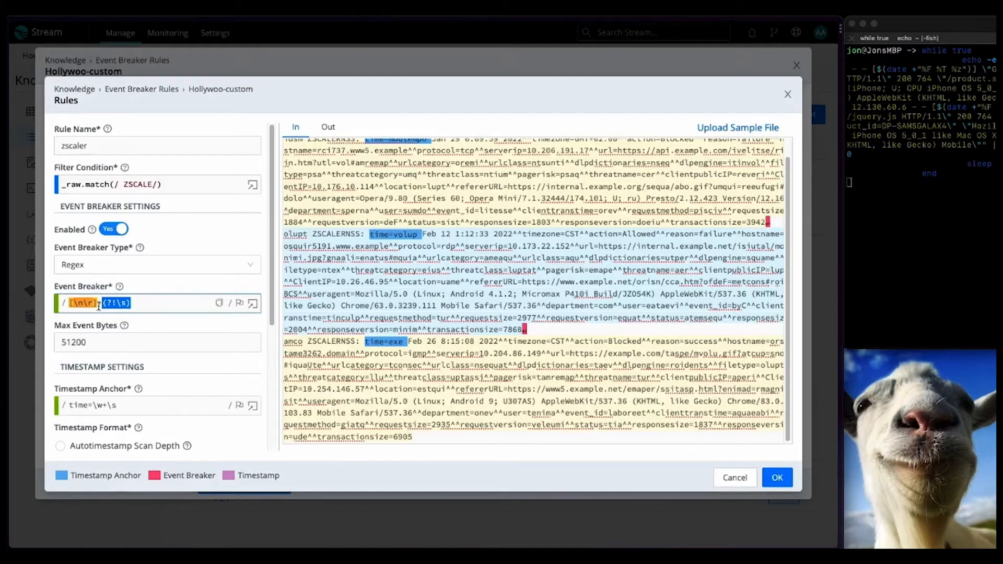
pyautogui.click(529, 331)
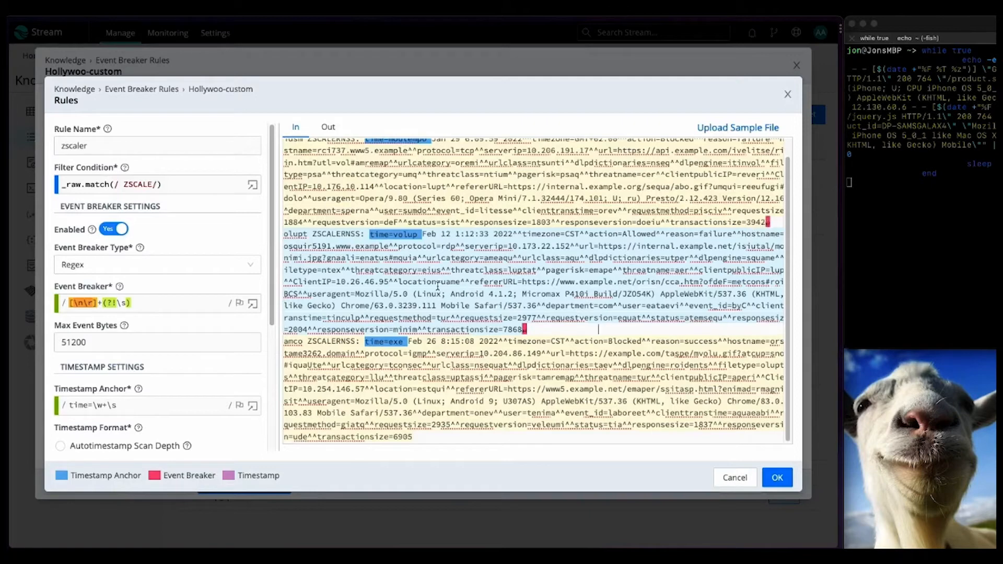
pyautogui.scroll(-4, 219, 350)
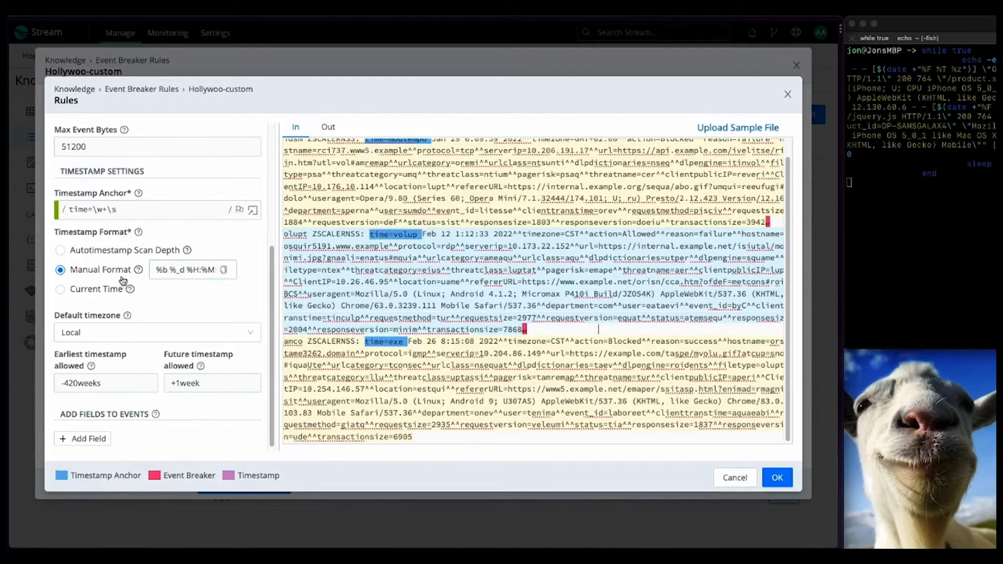
# Step: Append :%S to the zscaler rule's Manual Format and confirm three timestamped output events
pyautogui.write(':%S')
pyautogui.moveTo(521, 234); pyautogui.dragTo(551, 235)
pyautogui.moveTo(558, 235); pyautogui.dragTo(561, 235)
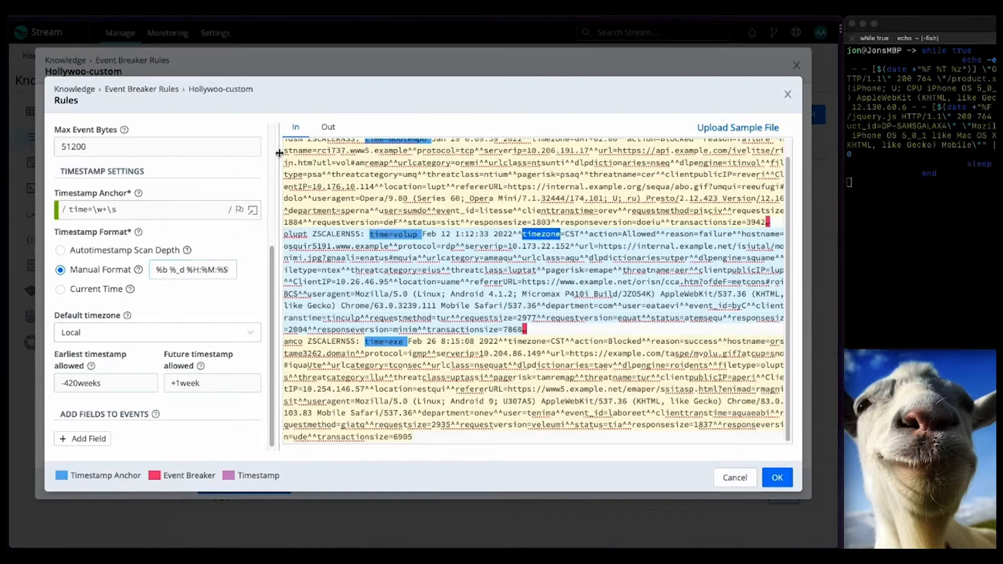
pyautogui.click(327, 130)
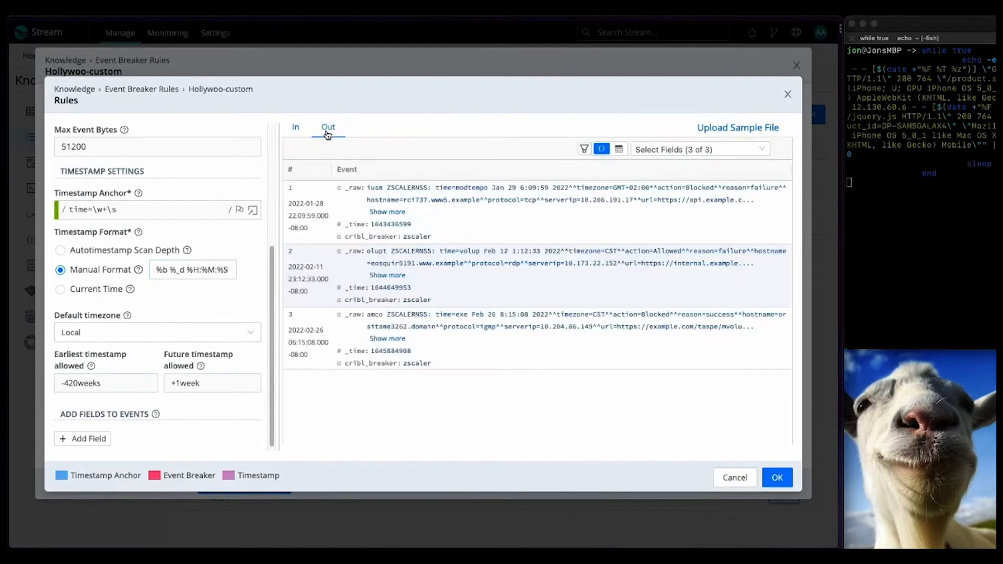
pyautogui.click(395, 214)
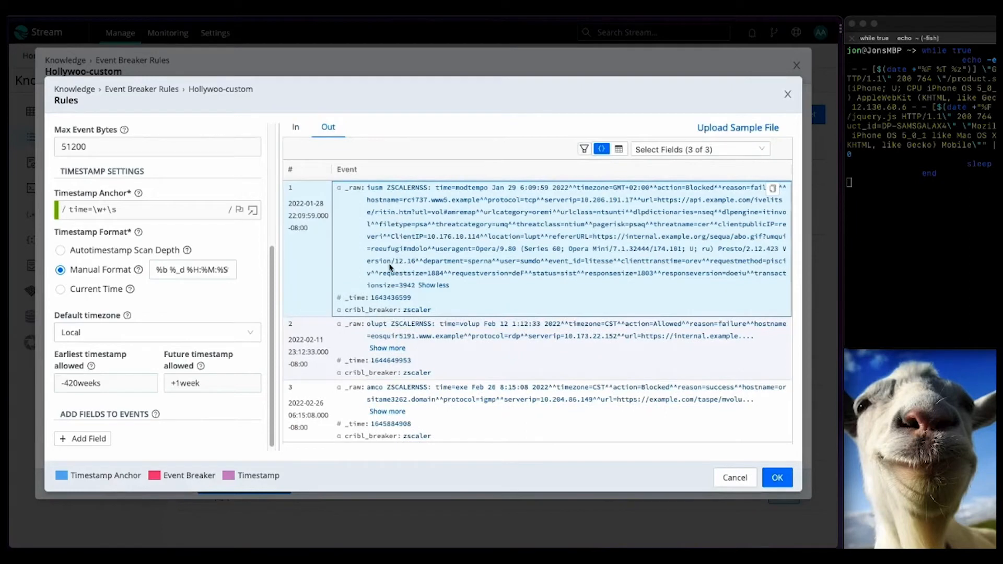
pyautogui.click(732, 478)
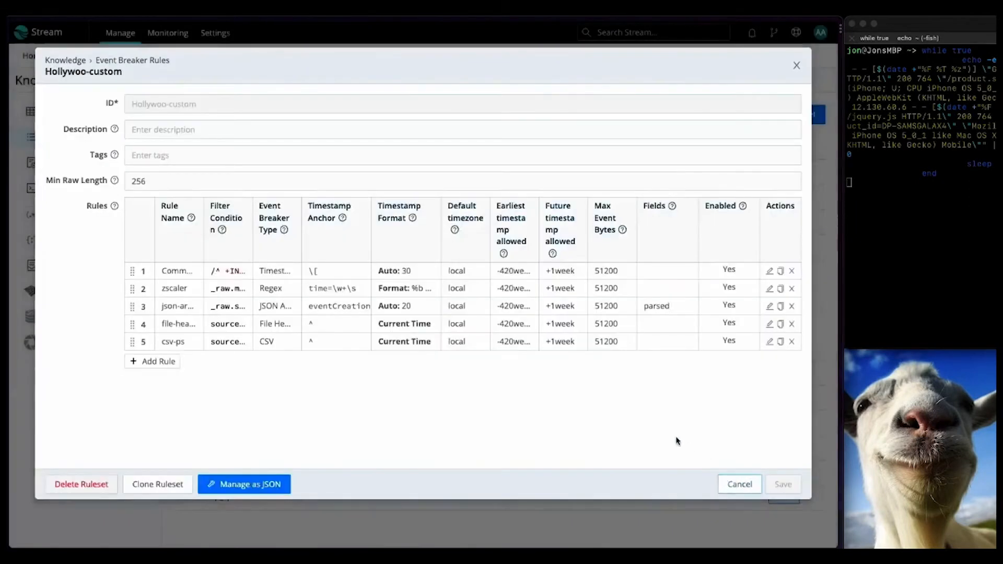
# Step: Open the json-array rule, paste a two-event JSON array sample, and keep the JSON Array breaker type
pyautogui.click(484, 308)
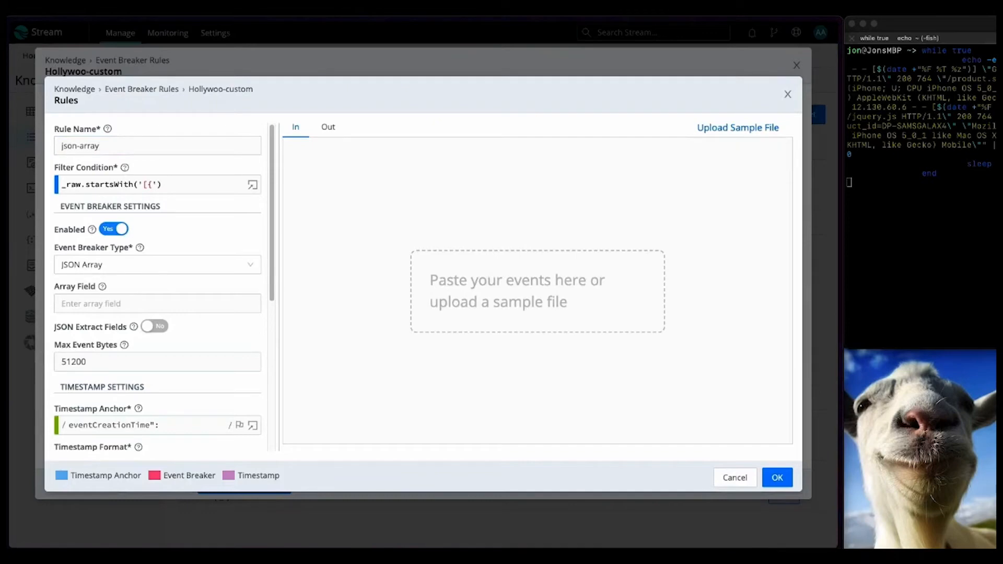
pyautogui.click(314, 218)
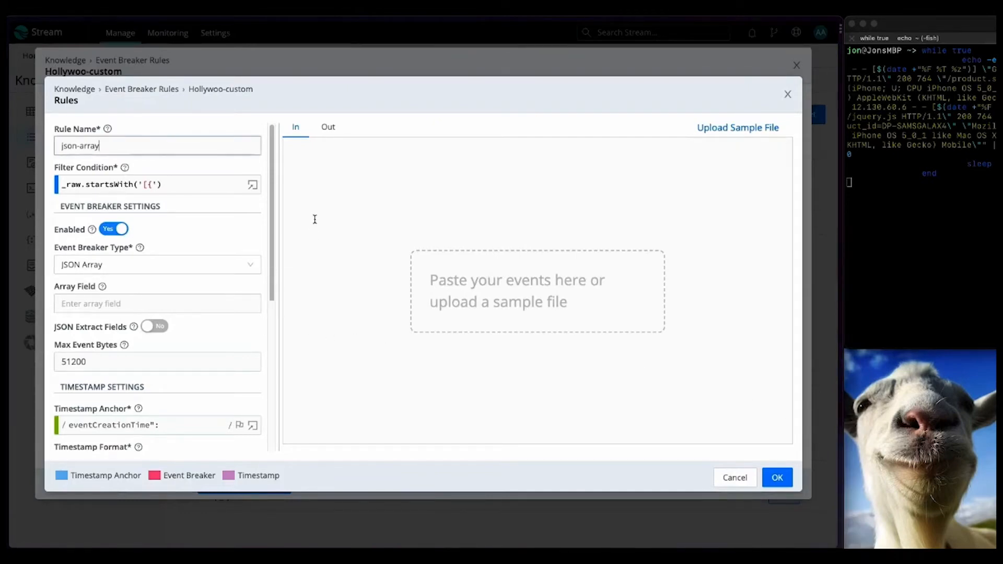
pyautogui.hotkey('ctrl', 'v')
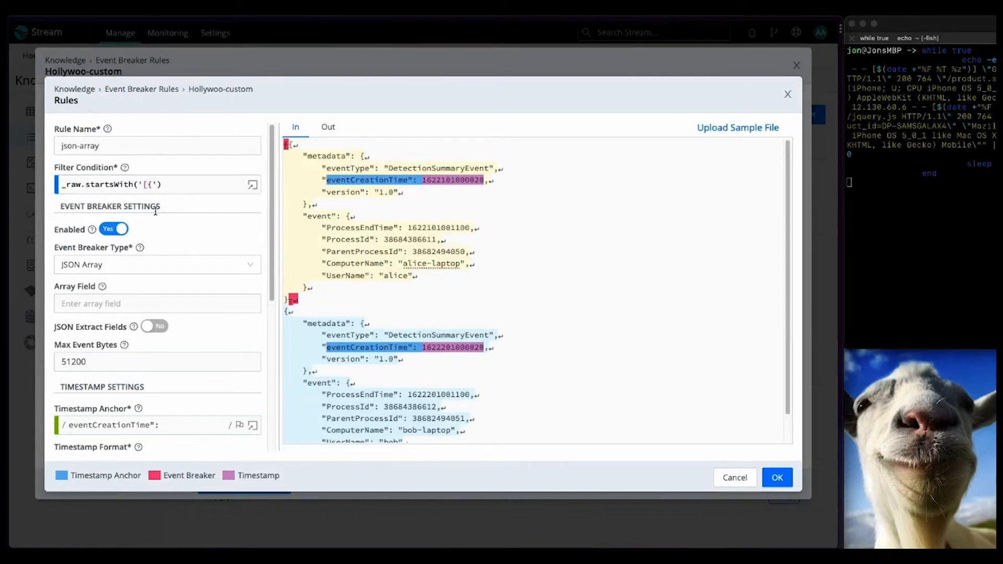
pyautogui.click(144, 270)
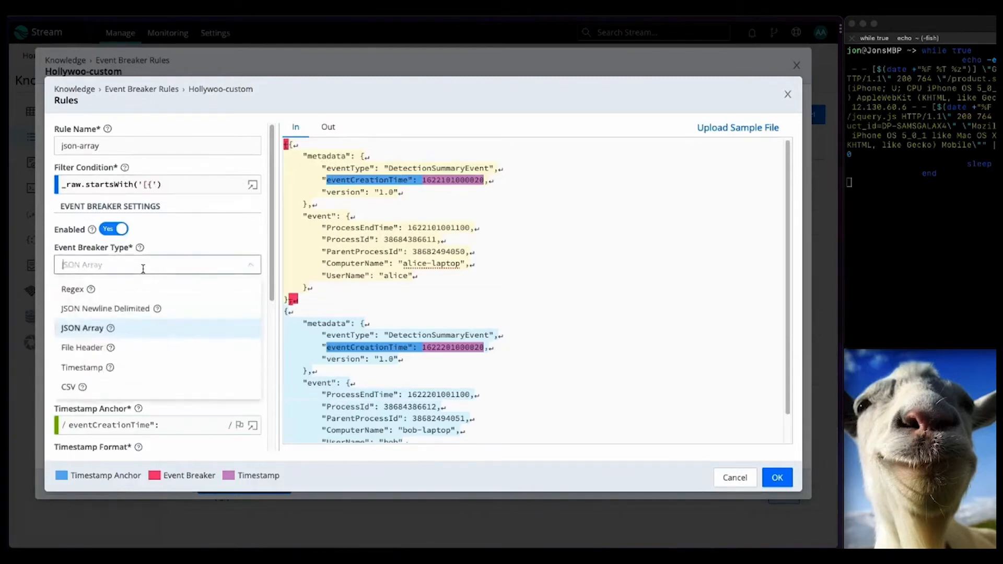
pyautogui.click(191, 248)
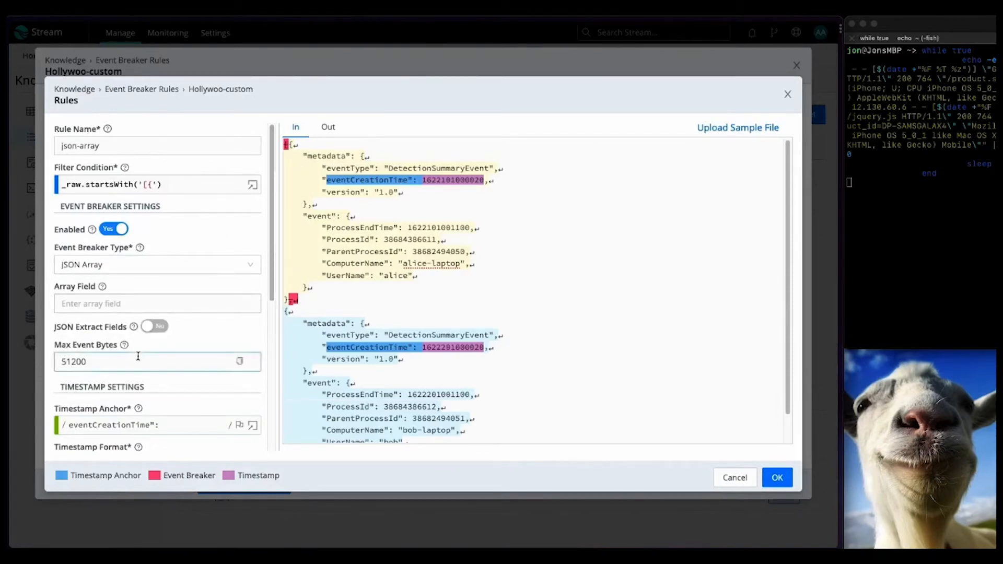
pyautogui.scroll(-2, 138, 356)
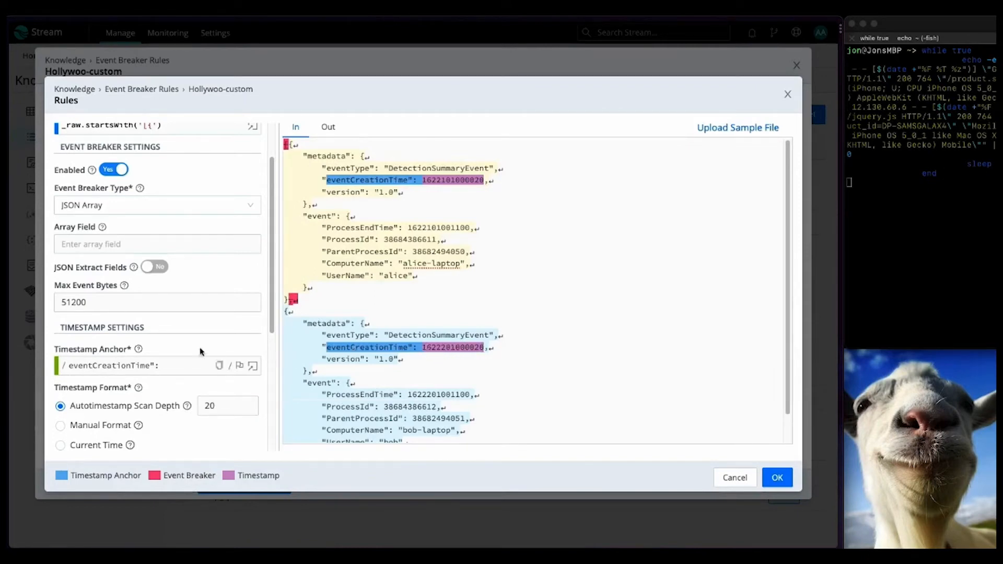
pyautogui.scroll(-5, 172, 344)
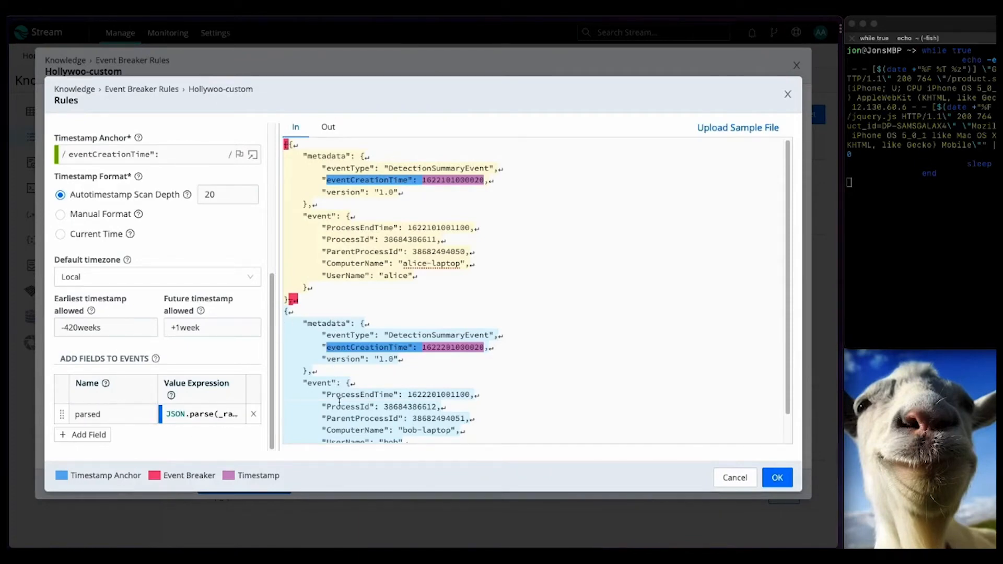
# Step: Expand event 1's output to show its parsed field with the event and metadata objects
pyautogui.click(328, 127)
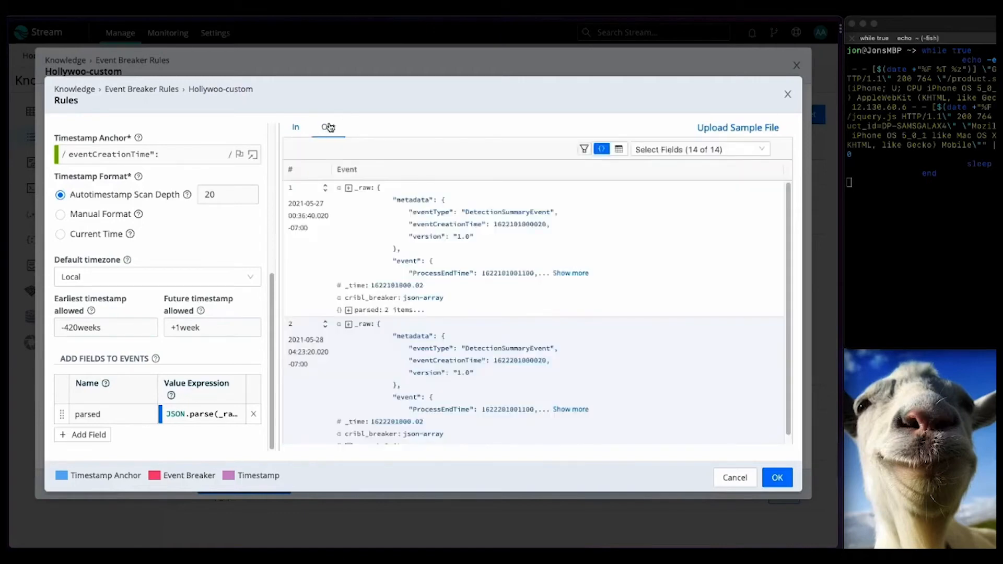
pyautogui.click(346, 190)
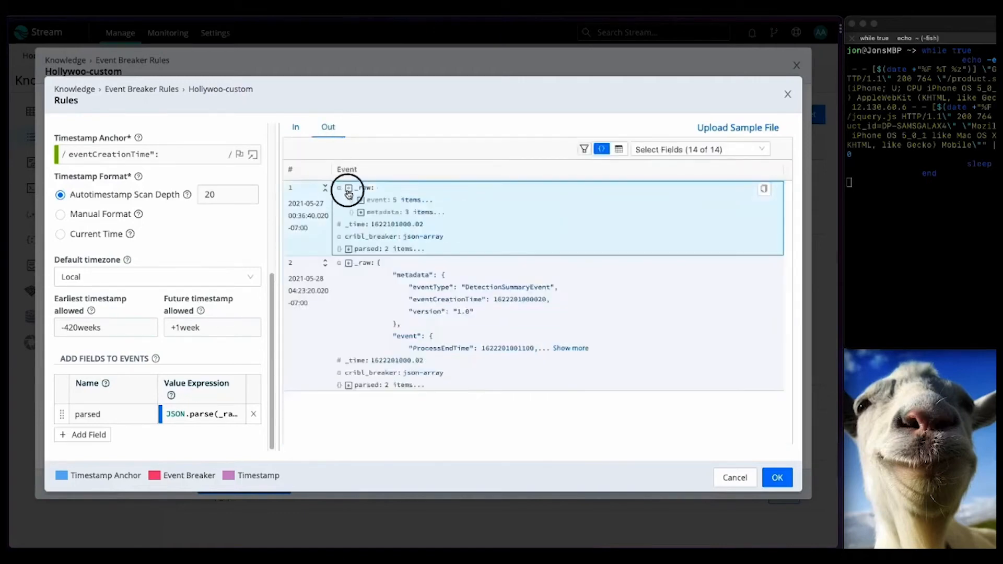
pyautogui.click(347, 188)
pyautogui.click(557, 273)
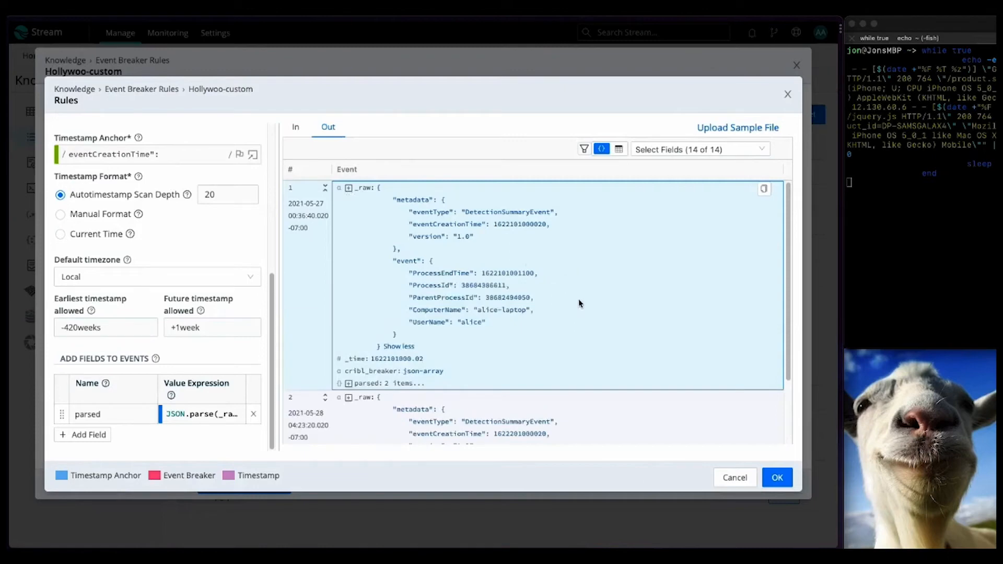
pyautogui.click(351, 190)
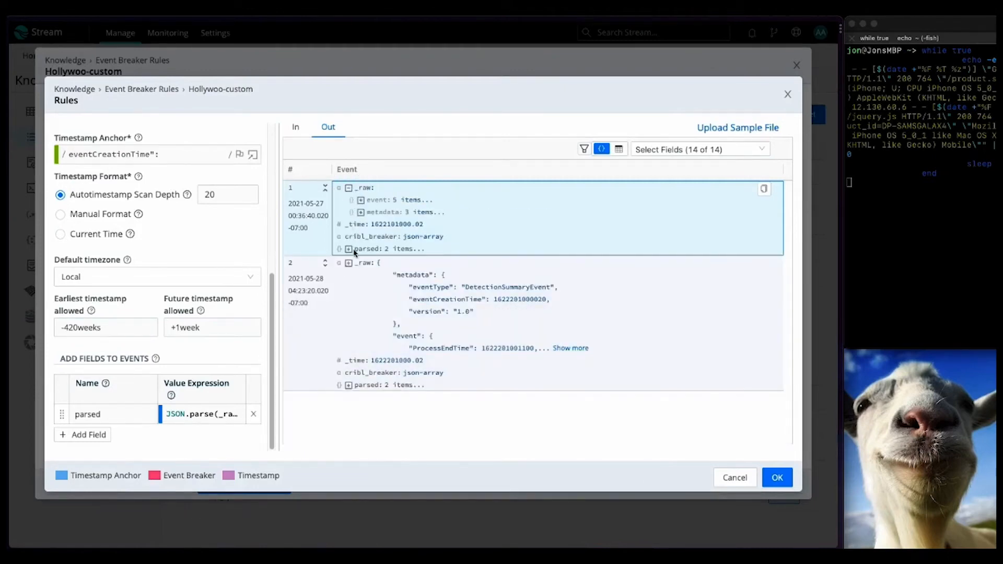
pyautogui.click(349, 250)
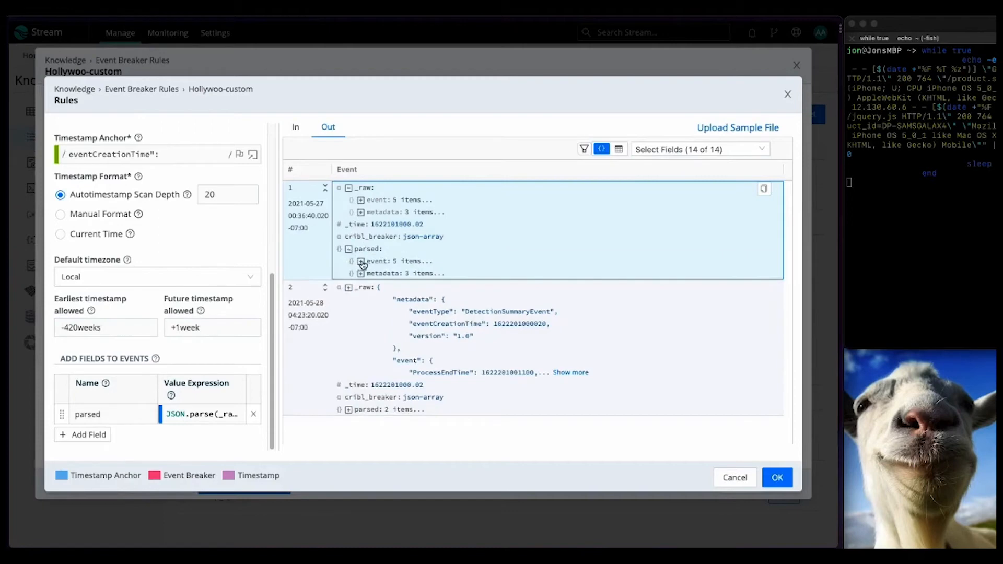
pyautogui.click(361, 261)
pyautogui.click(360, 334)
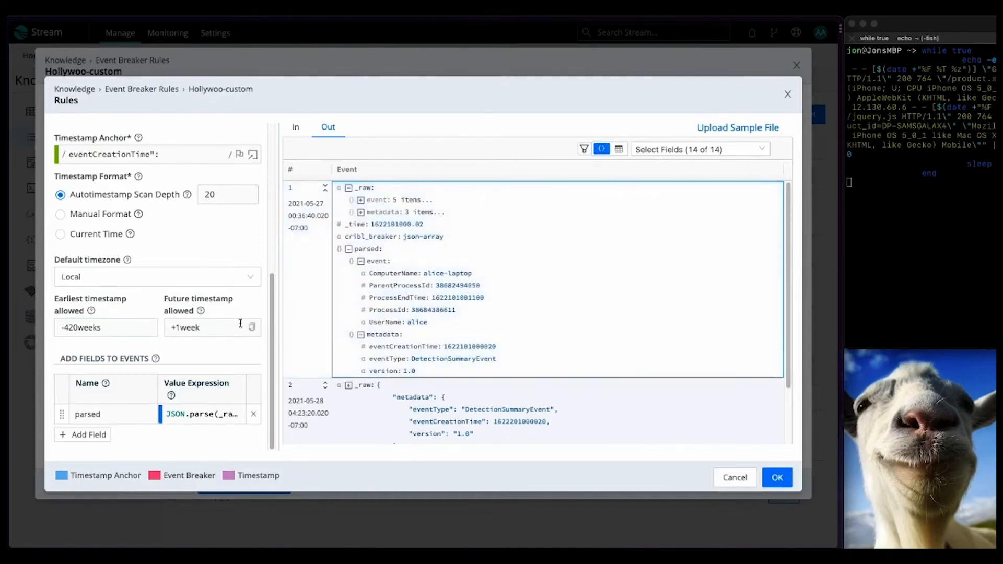
# Step: Open the file-header-ps rule and paste the ps process-list output as its sample
pyautogui.click(735, 478)
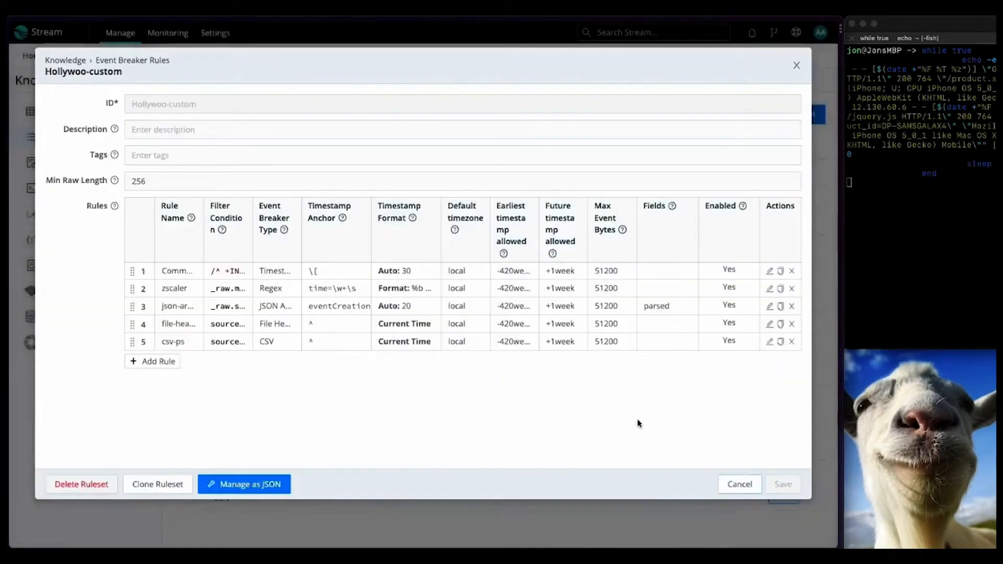
pyautogui.click(357, 331)
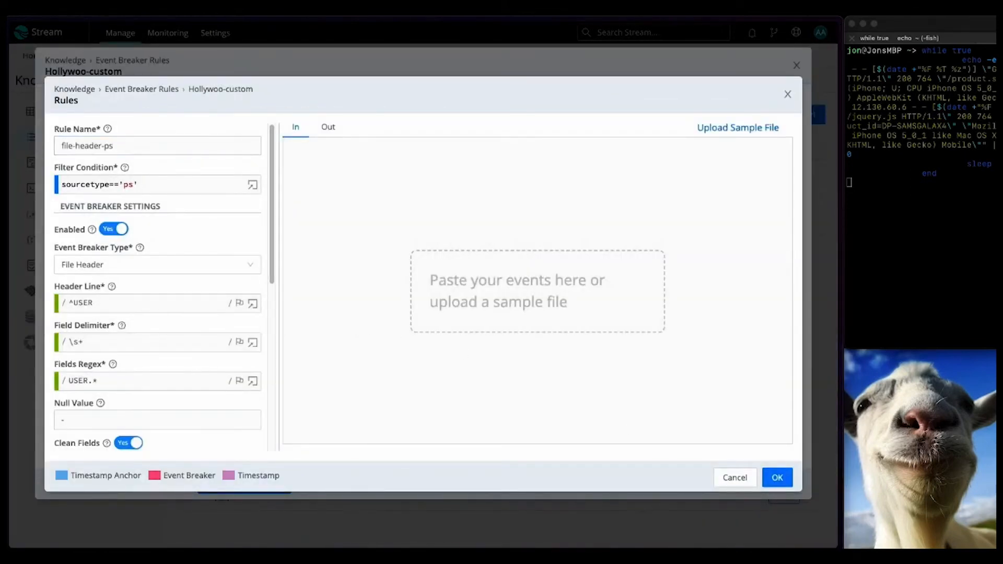
pyautogui.click(425, 175)
pyautogui.press('super+v')
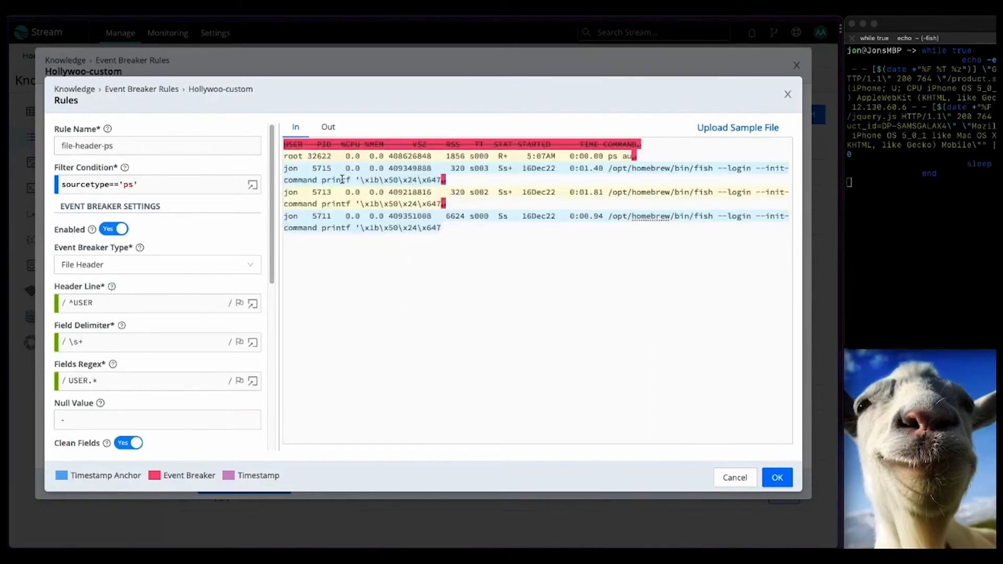
# Step: Keep the File Header breaker type and preview events parsed with USER, PID and COMMAND fields
pyautogui.click(120, 264)
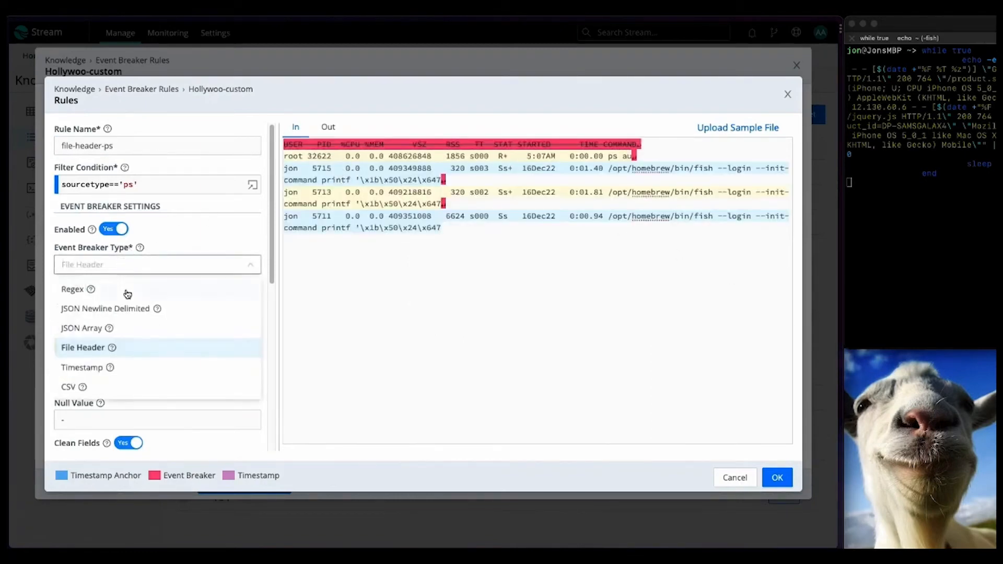
pyautogui.click(212, 241)
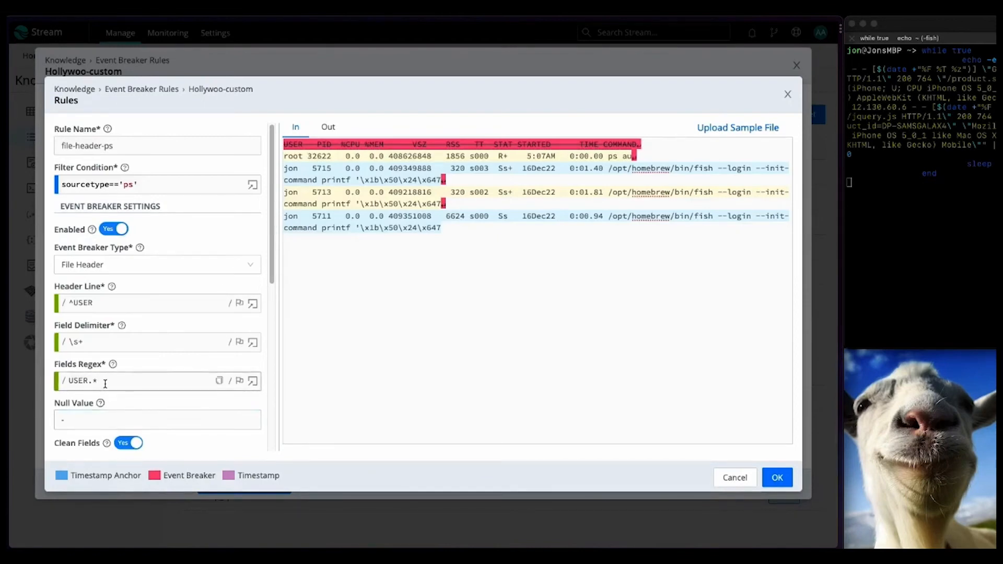
pyautogui.scroll(-5, 107, 413)
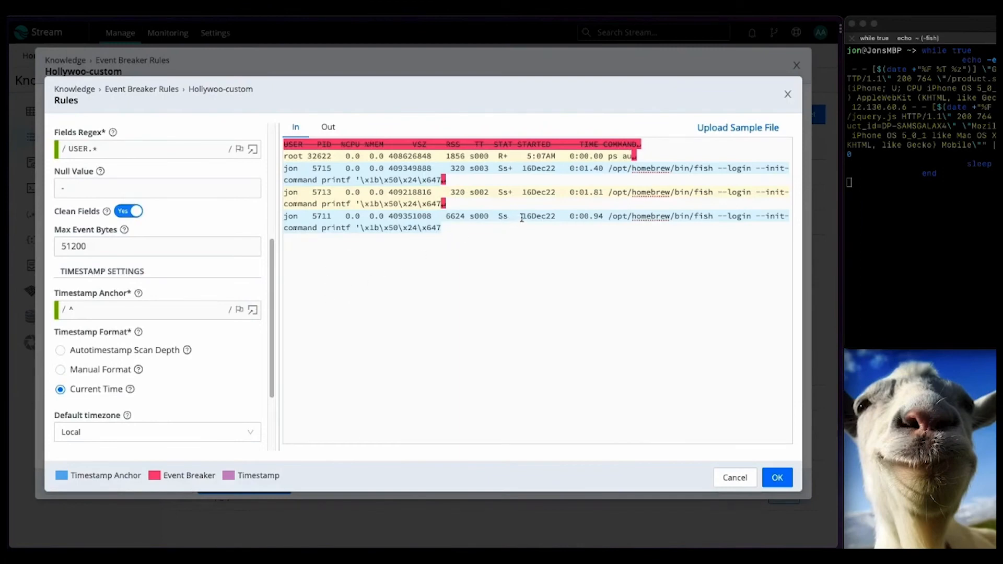
pyautogui.moveTo(522, 218); pyautogui.dragTo(604, 218)
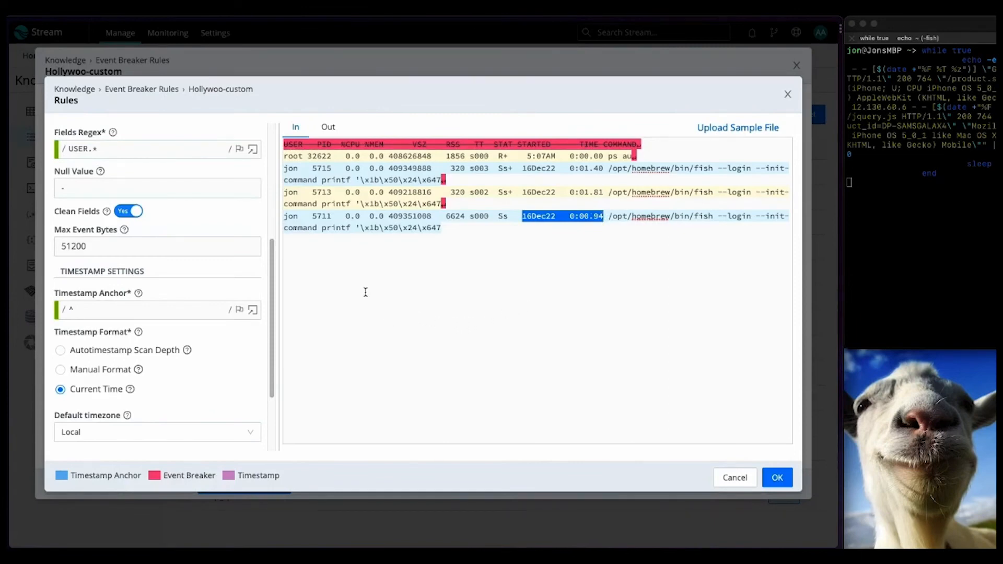
pyautogui.click(329, 128)
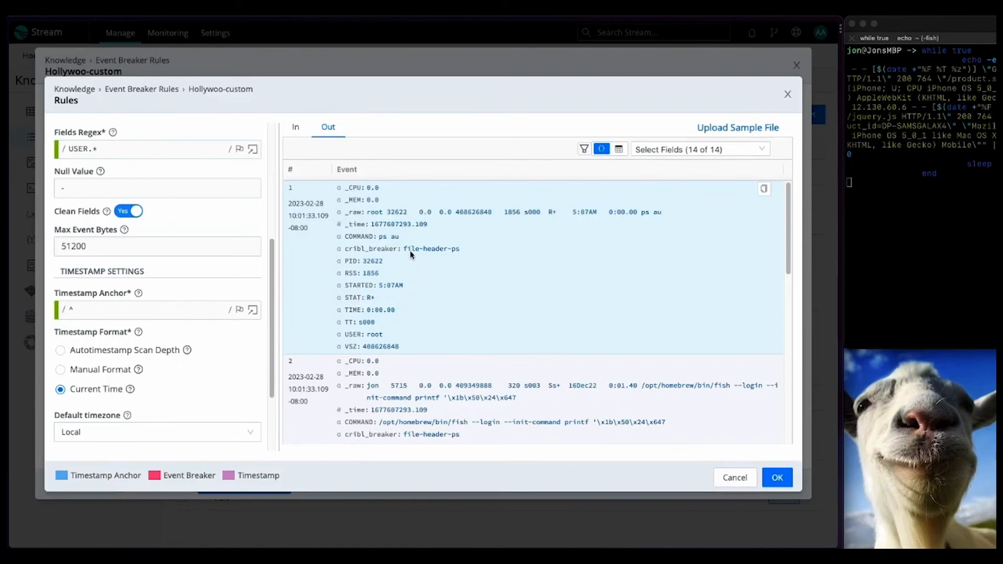
# Step: Close file-header-ps unchanged and open the csv-ps rule, a CSV breaker filtered on source=='ps-csv'
pyautogui.moveTo(367, 211); pyautogui.dragTo(662, 214)
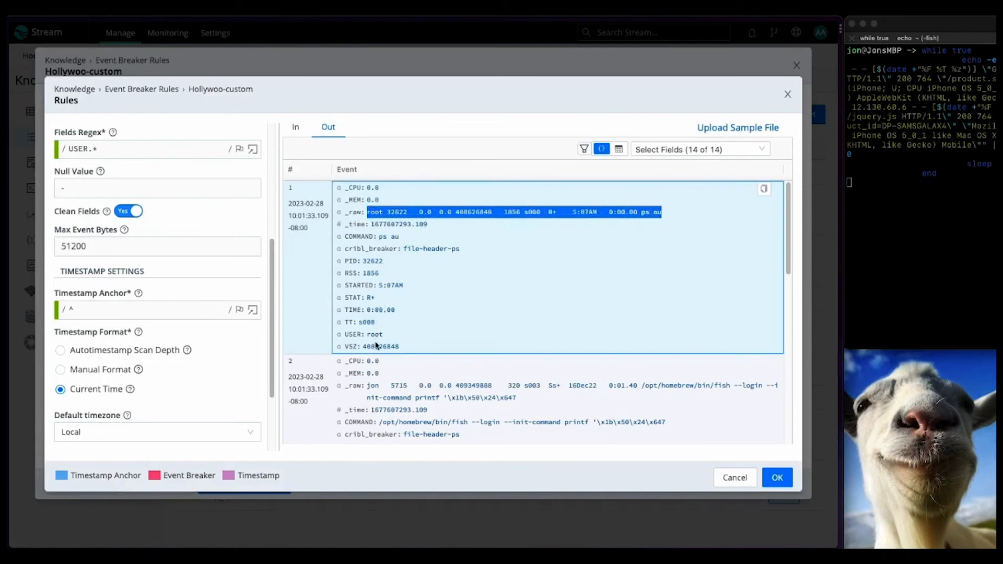
pyautogui.click(732, 477)
pyautogui.click(503, 341)
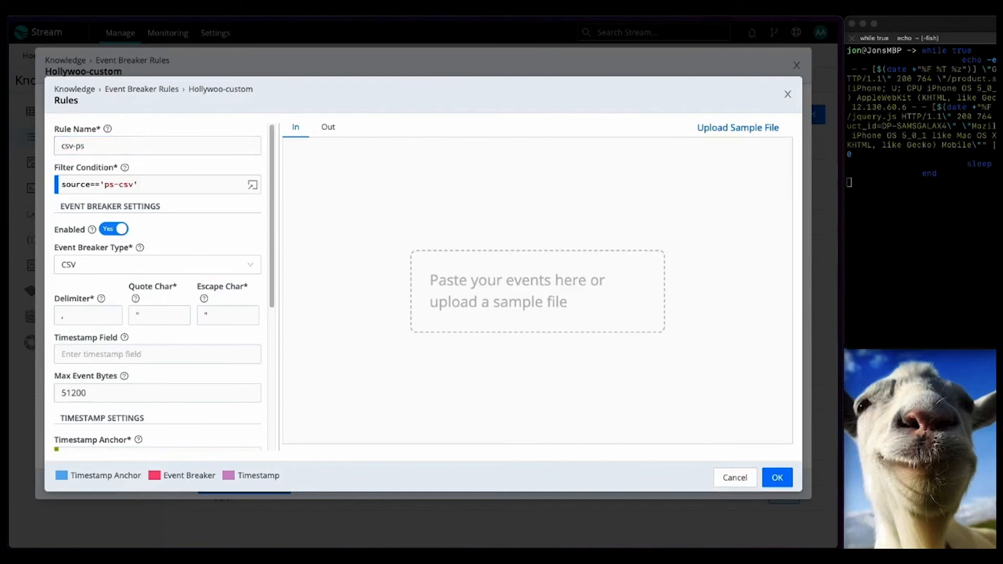
# Step: Paste a ps CSV sample, confirm csv-ps parses it into header-named fields, and accept the rule
pyautogui.click(383, 184)
pyautogui.write('PID,                 STARTED,%CPU,%MEM,COMMAND       1,Fri Nov  4 22:56:01 2022, 0.0, 0.0,systemd       2,Fri Nov  4 22:56:01 2022, 0.0, 0.0,kthreadd       3,Fri Nov  4 22:56:01 2022, 0.0, 0.0,rcu_gp       4,Fri Nov  4 22:56:01 2022, 0.0, 0.0,rcu_par_gp       6,Fri Nov  4 22:56:01 2022, 0.0, 0.0,kworker/0:0H-kblockd       8,Fri Nov  4 22:56:01 2022, 0.0, 0.0,mm_percpu_wq       9,Fri Nov  4 22:56:01 2022, 0.0, 0.0,ksoftirqd/0      10,Fri Nov  4 22:56:01 2022, 0.0, 0.0,rcu_sched      11,Fri Nov  4 22:56:01 2022, 0.0, 0.0,migration/0')
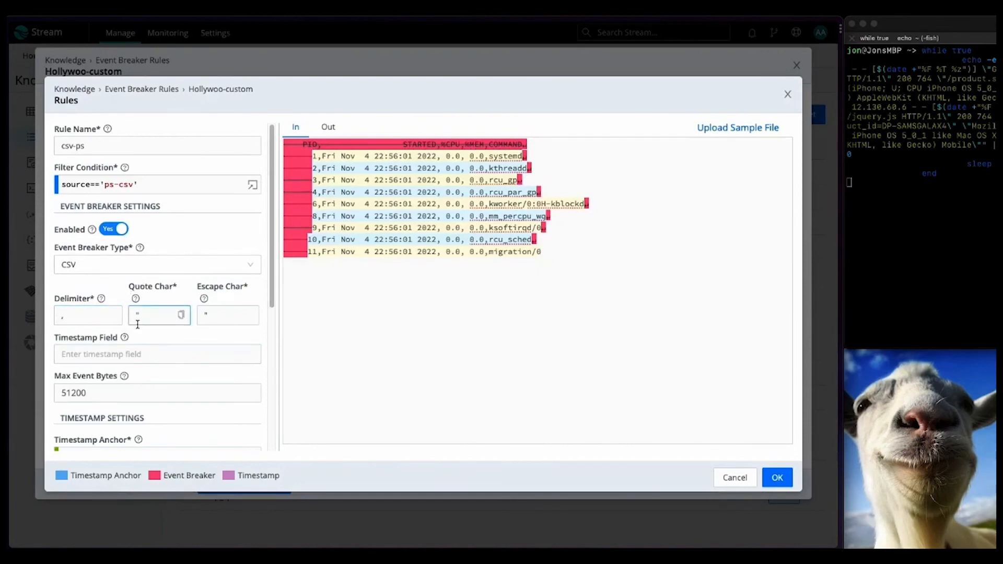
pyautogui.scroll(-5, 138, 325)
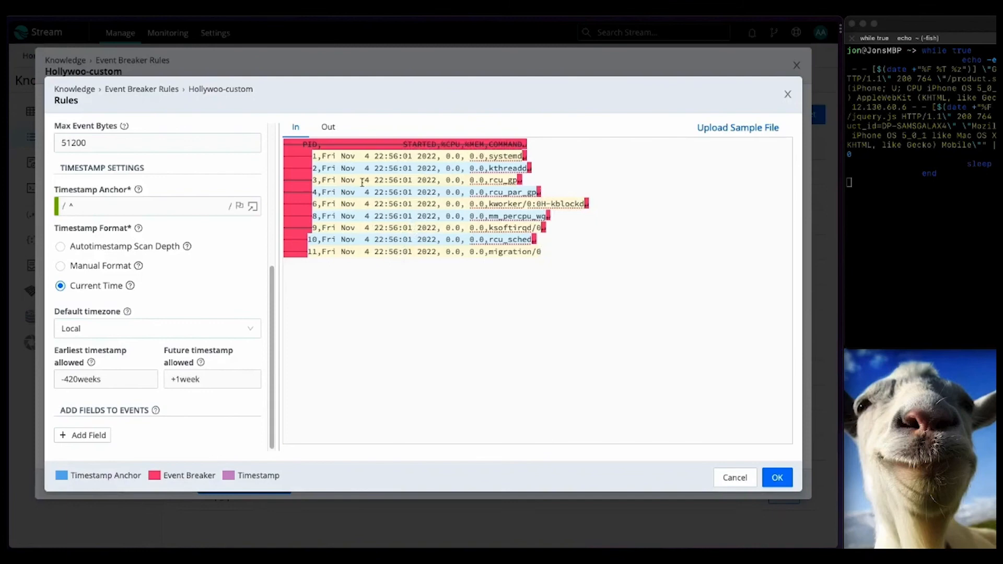
pyautogui.click(337, 128)
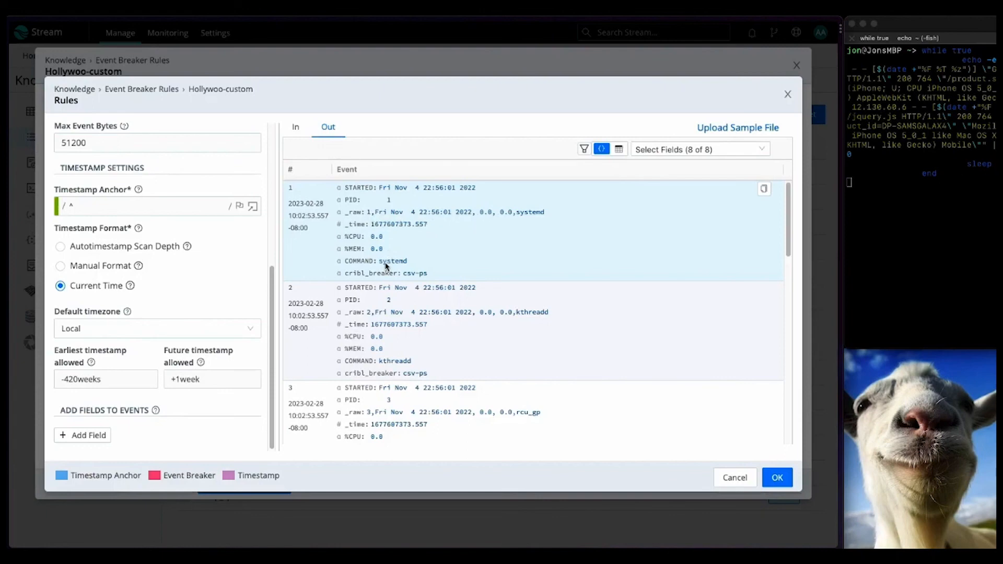
pyautogui.click(774, 476)
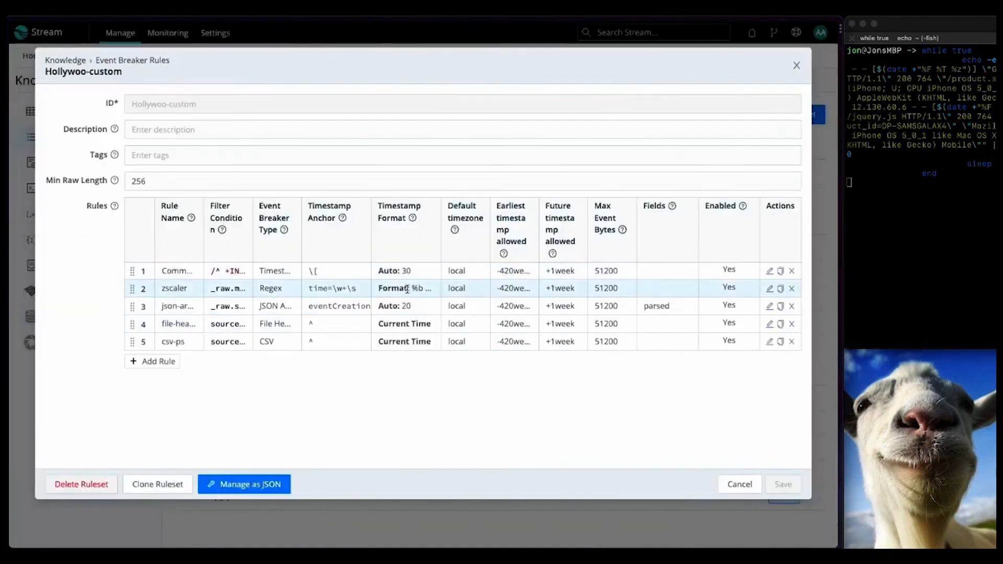
# Step: Close the Hollywoo-custom ruleset without saving and open the in_tcp TCP source's configuration
pyautogui.click(738, 483)
pyautogui.moveTo(89, 62)
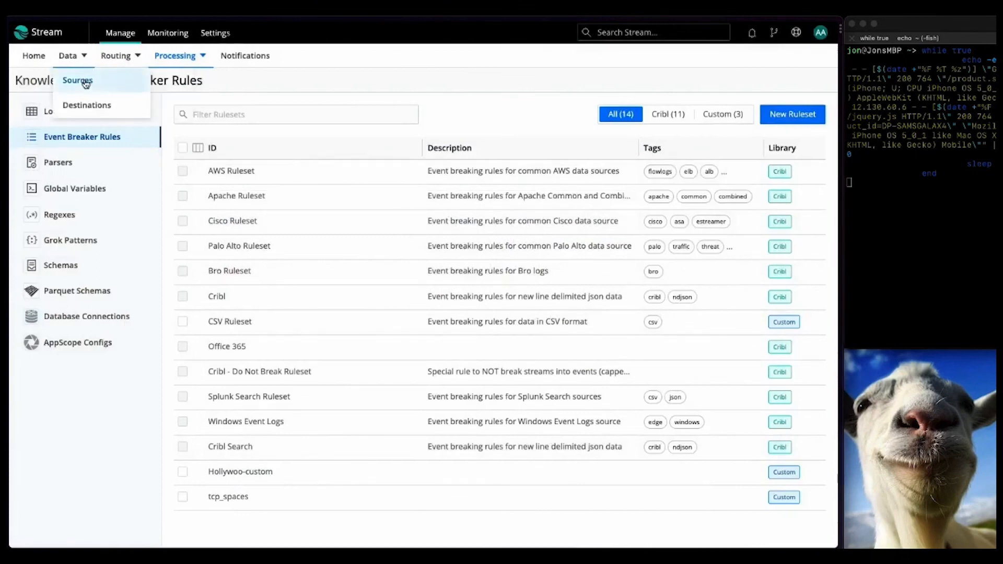
pyautogui.click(84, 79)
pyautogui.click(221, 475)
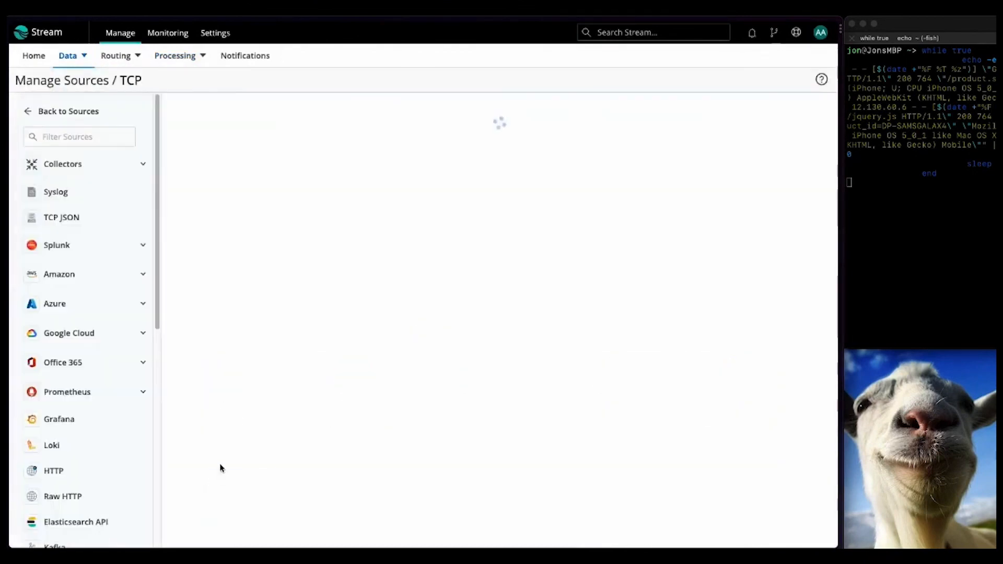
pyautogui.click(274, 169)
# Step: Add the Hollywoo-custom event breaker ruleset to in_tcp and save the source
pyautogui.click(120, 260)
pyautogui.click(245, 181)
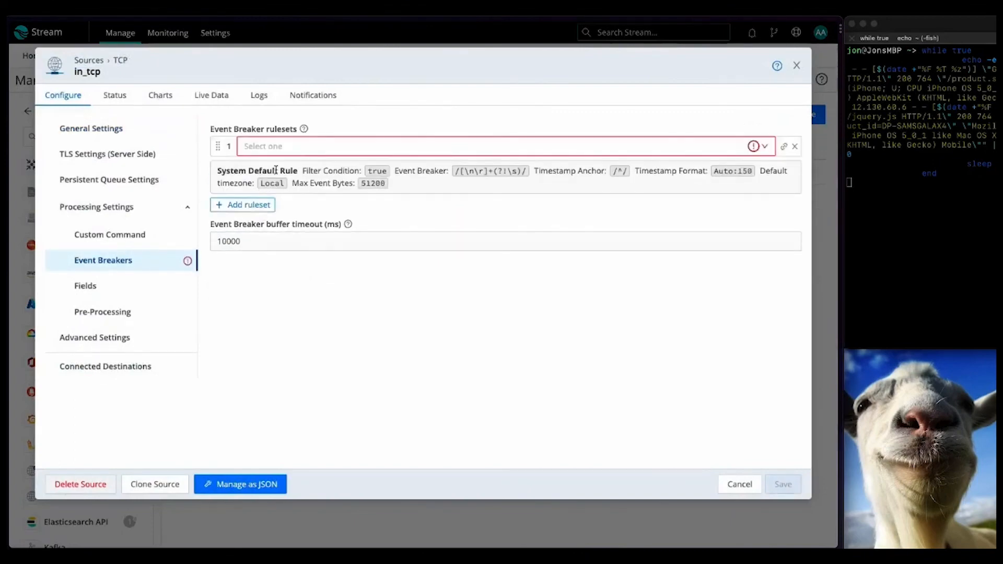
pyautogui.click(320, 144)
pyautogui.write('ho')
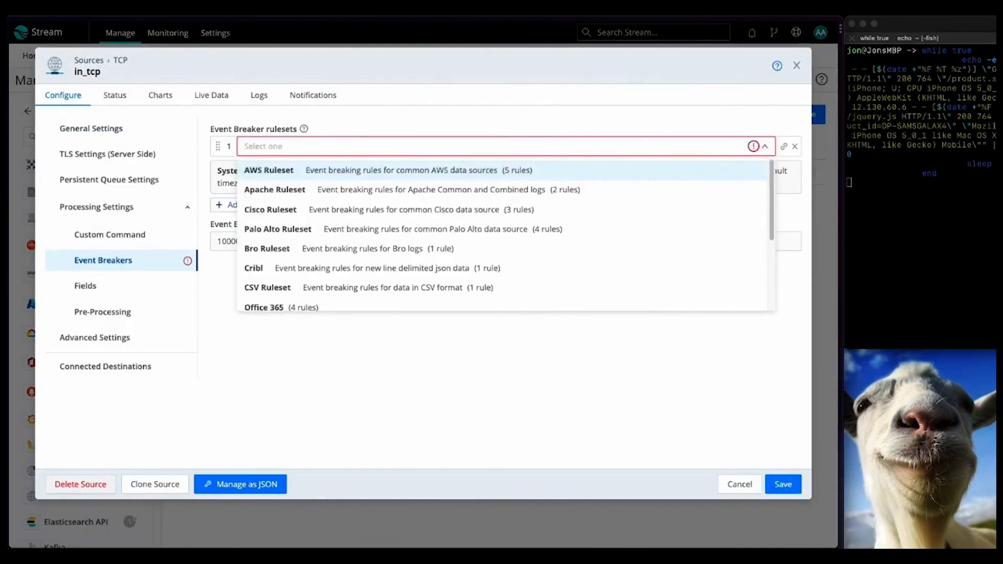
pyautogui.write('l')
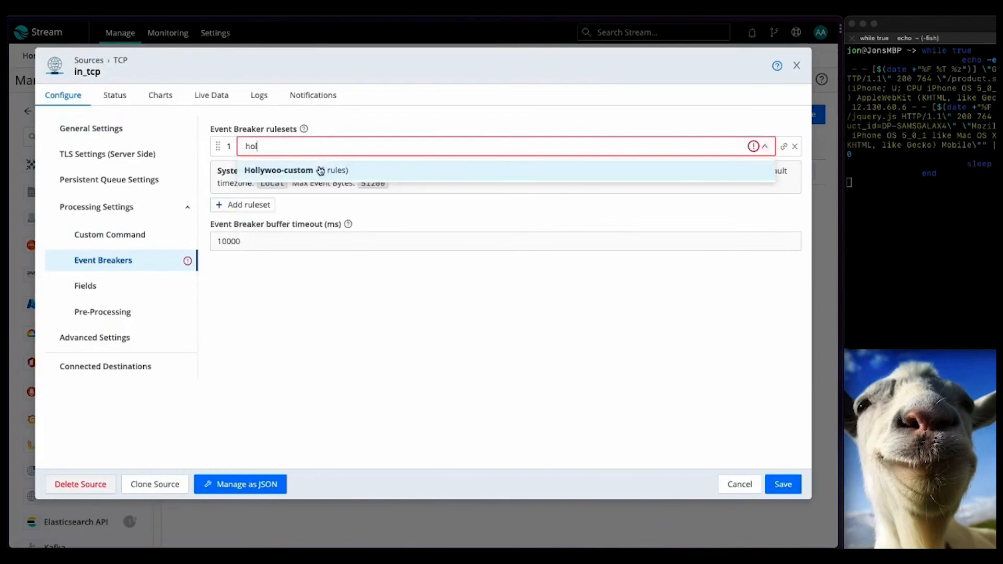
pyautogui.click(320, 171)
pyautogui.click(782, 486)
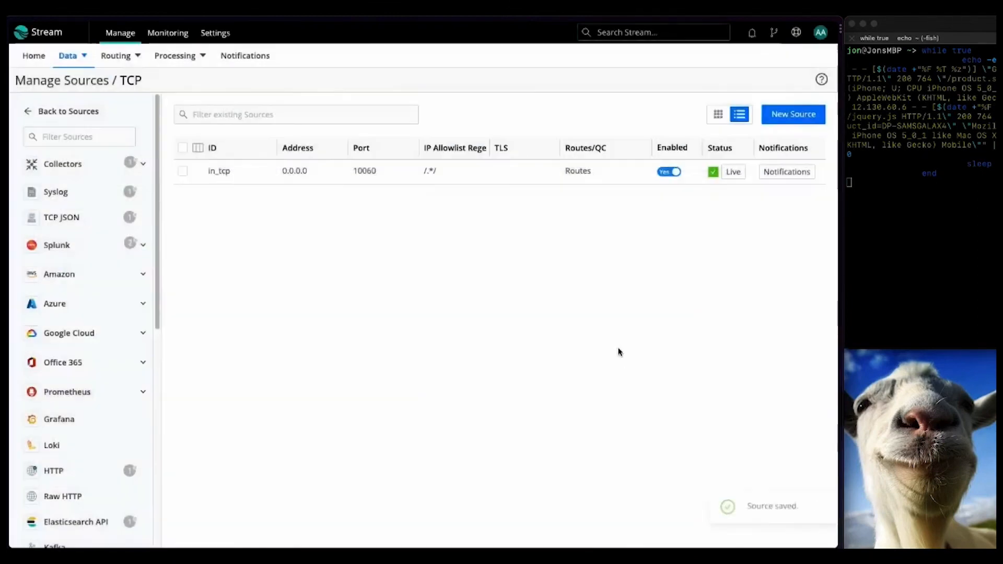
# Step: Capture live in_tcp data and expand event 1 to see its Hollywoo-custom:Commonlog-timestamp breaker tag
pyautogui.click(733, 172)
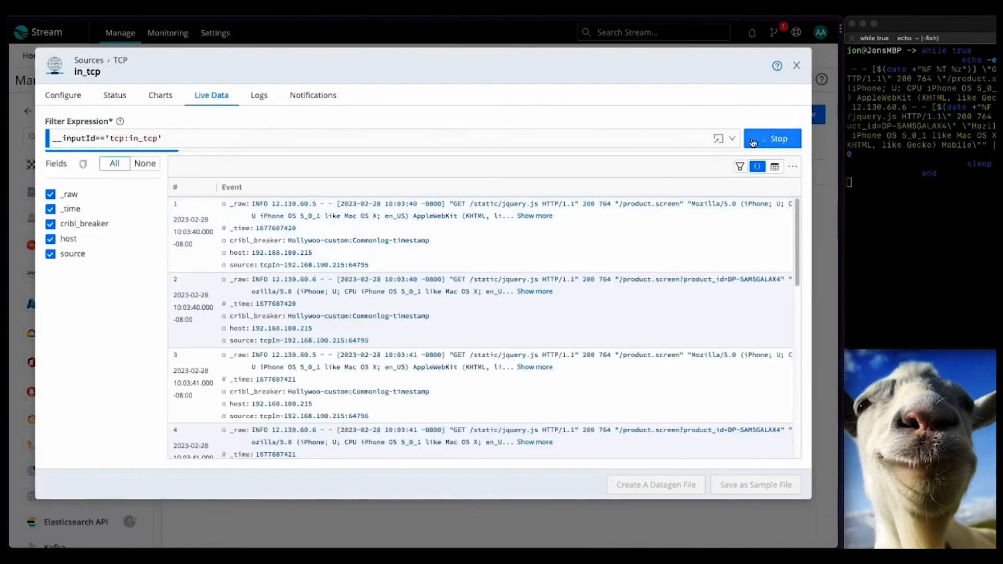
pyautogui.click(541, 217)
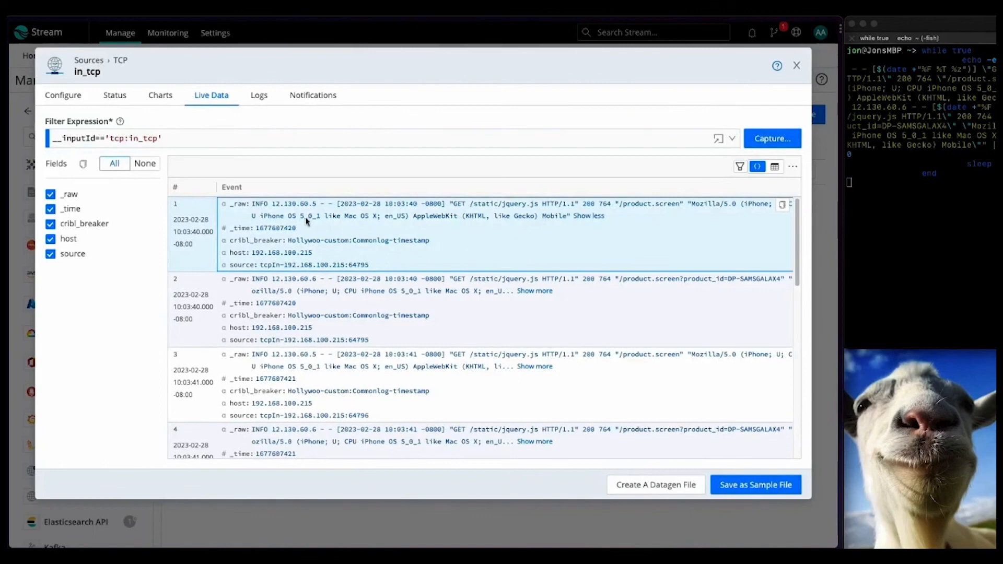